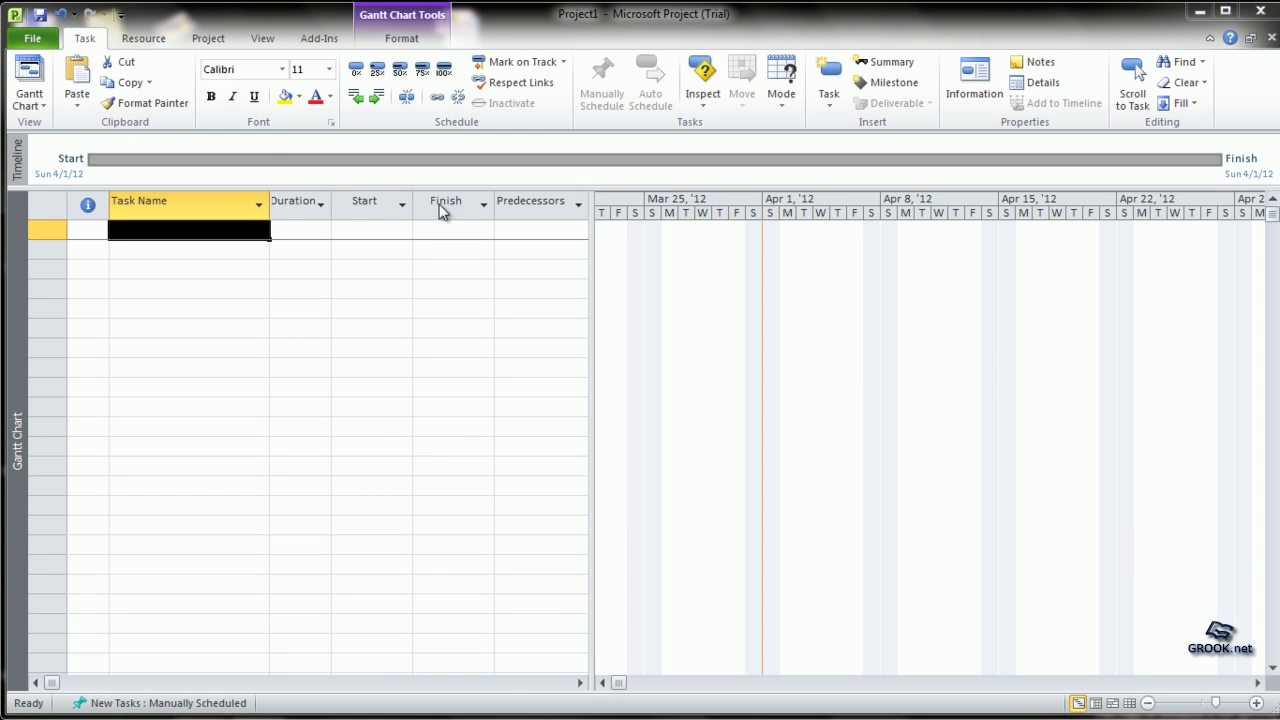
Step: Open the project's working time settings and check which calendars are available
click(210, 40)
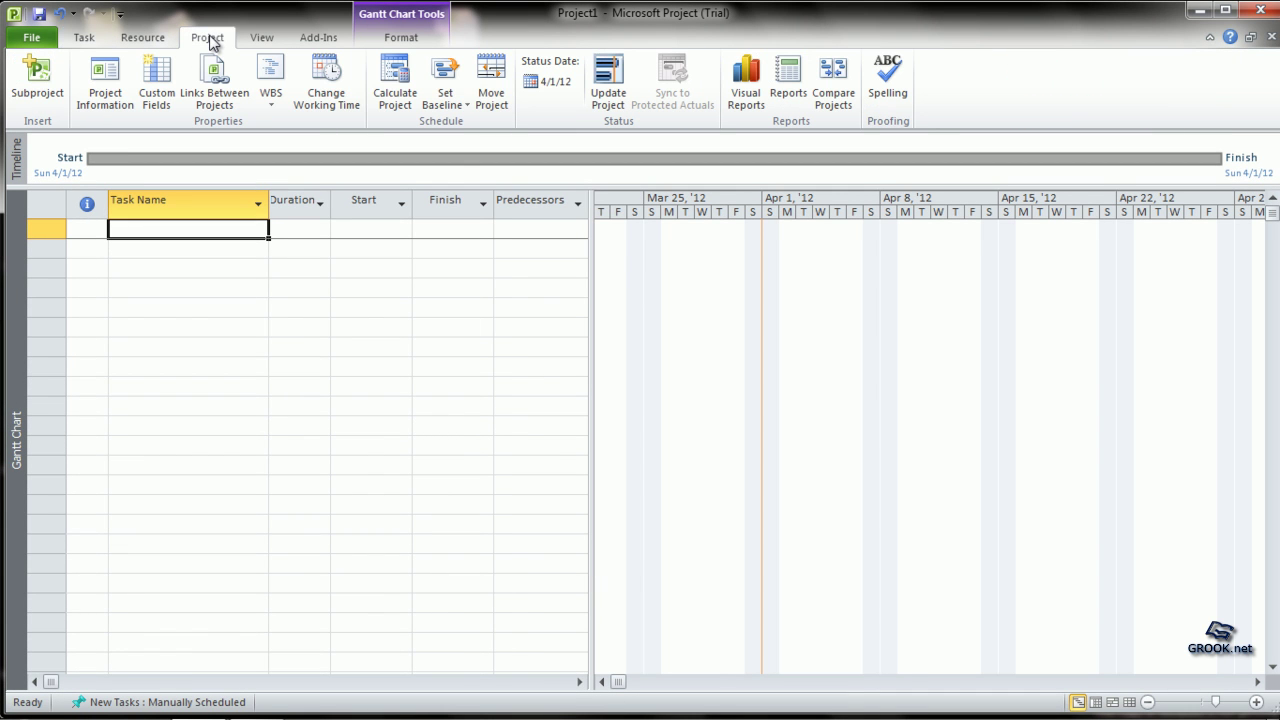
click(326, 78)
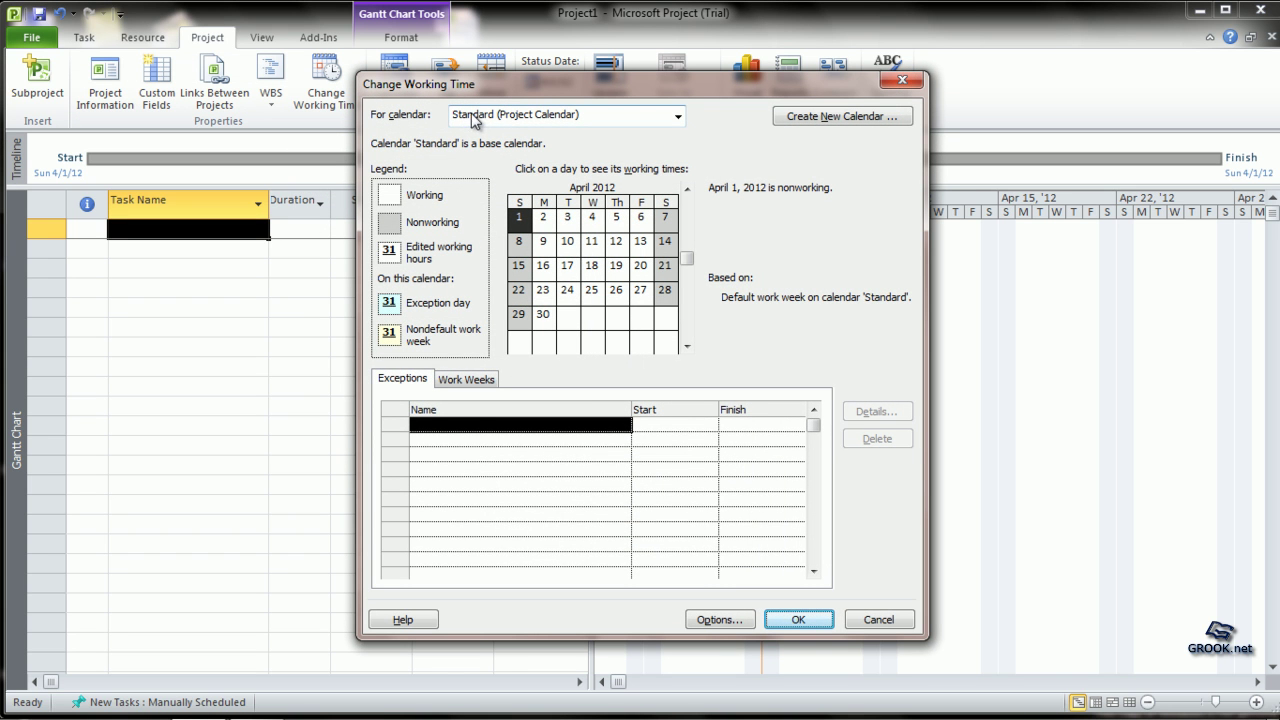
click(679, 117)
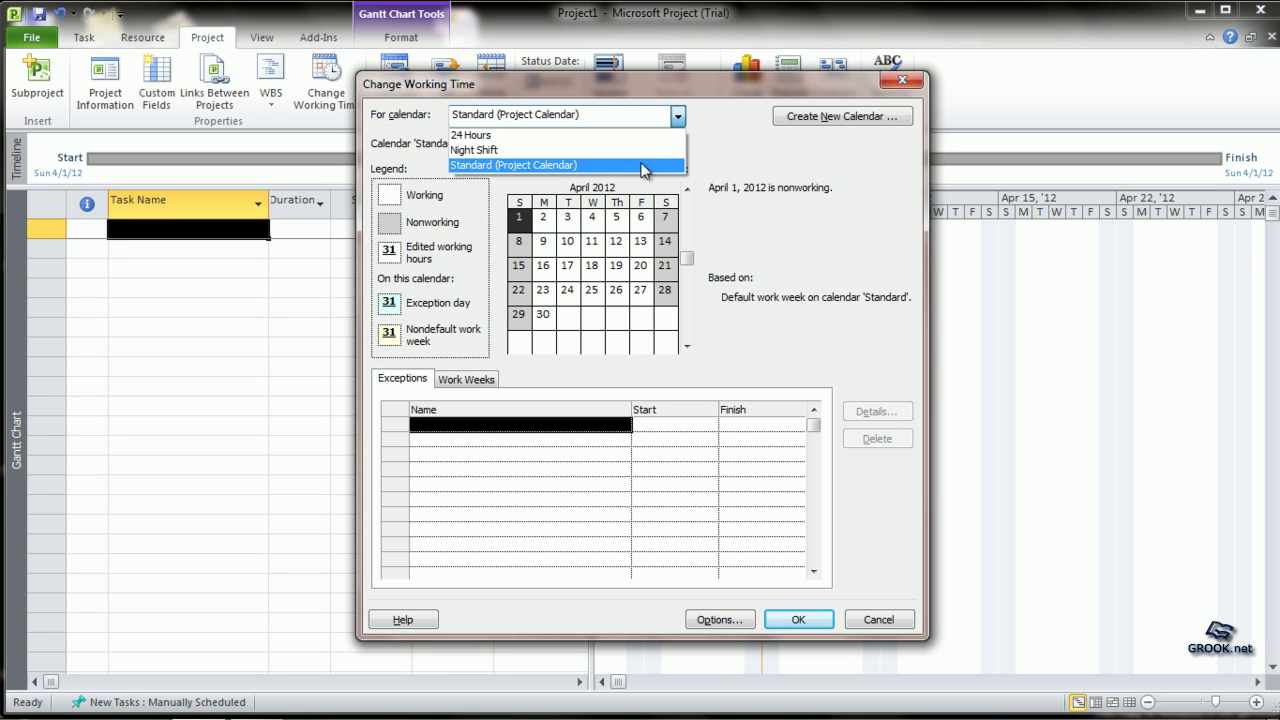
click(717, 150)
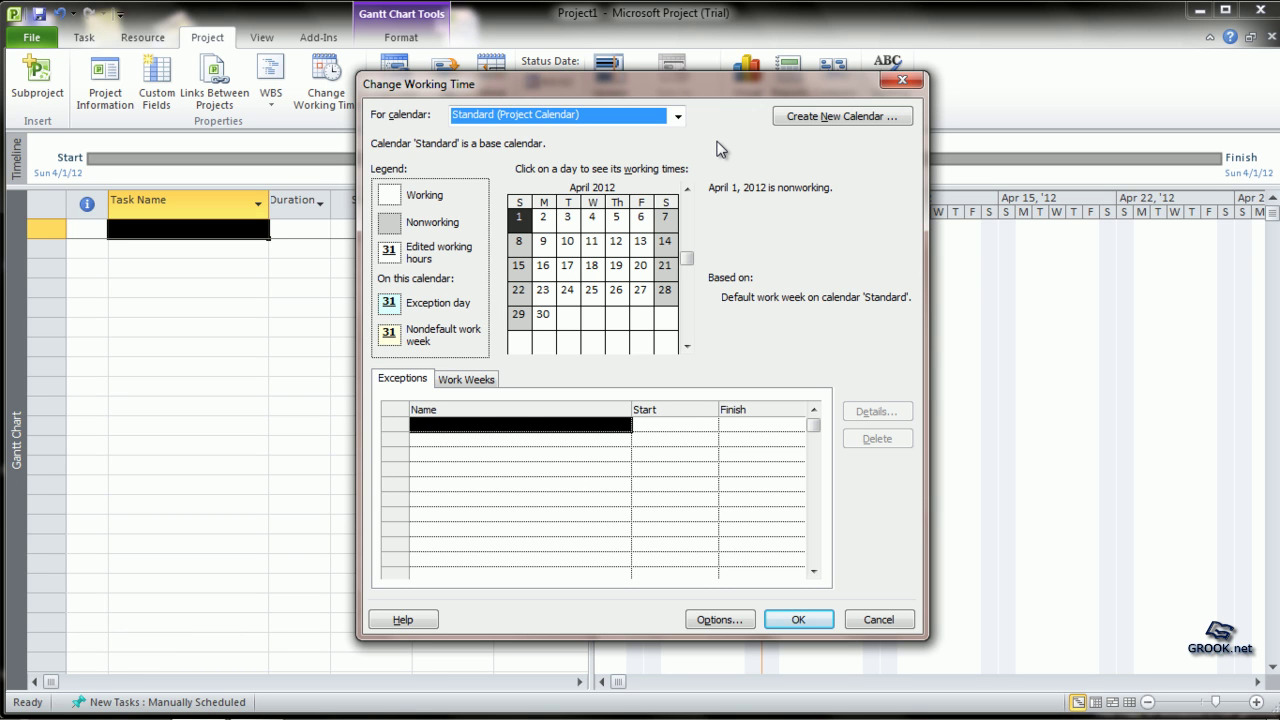
Step: Create a new base calendar named ABC Calendar as a copy of the Standard calendar
click(843, 116)
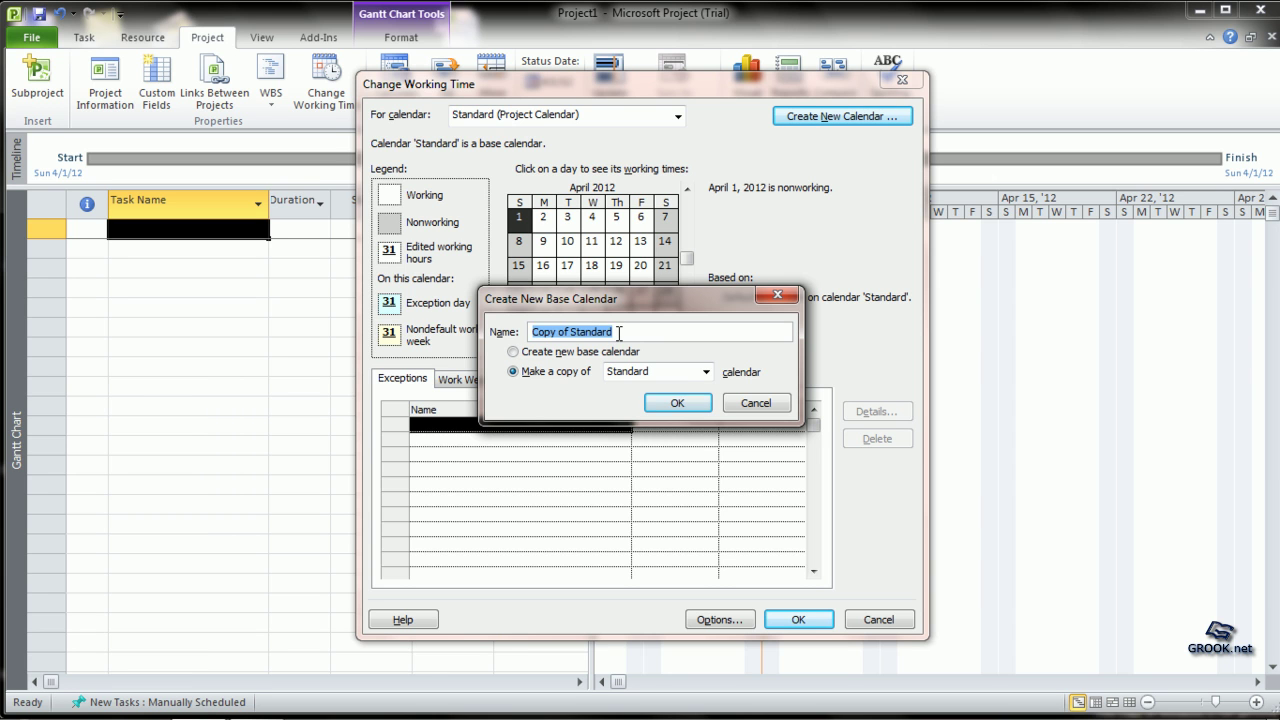
key(Delete)
text(ABC Calendar)
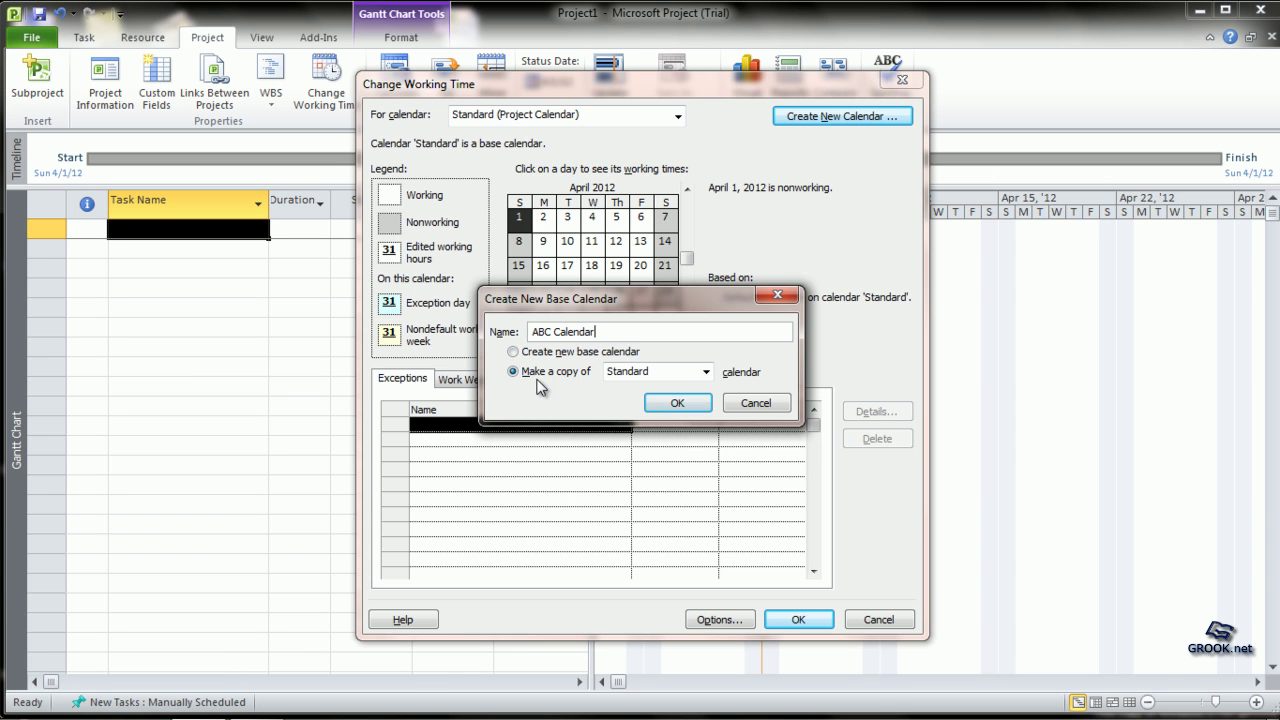
click(706, 372)
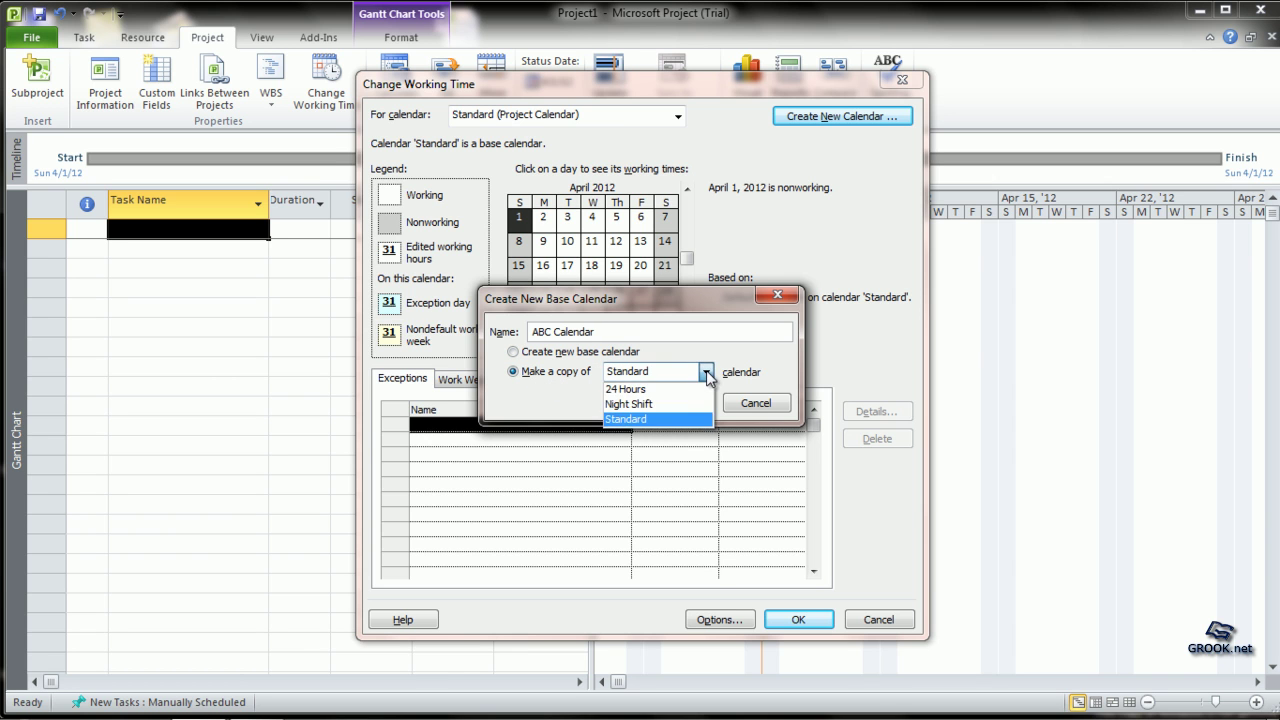
click(639, 419)
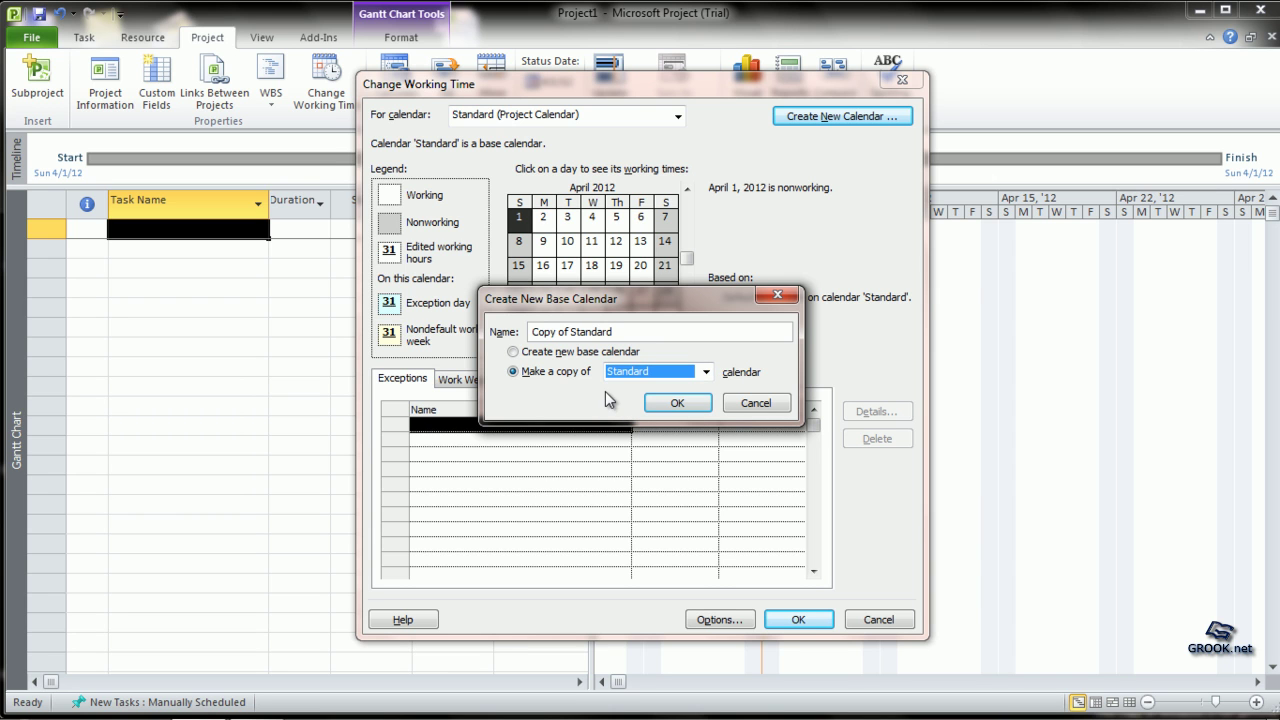
drag(628, 329, 527, 331)
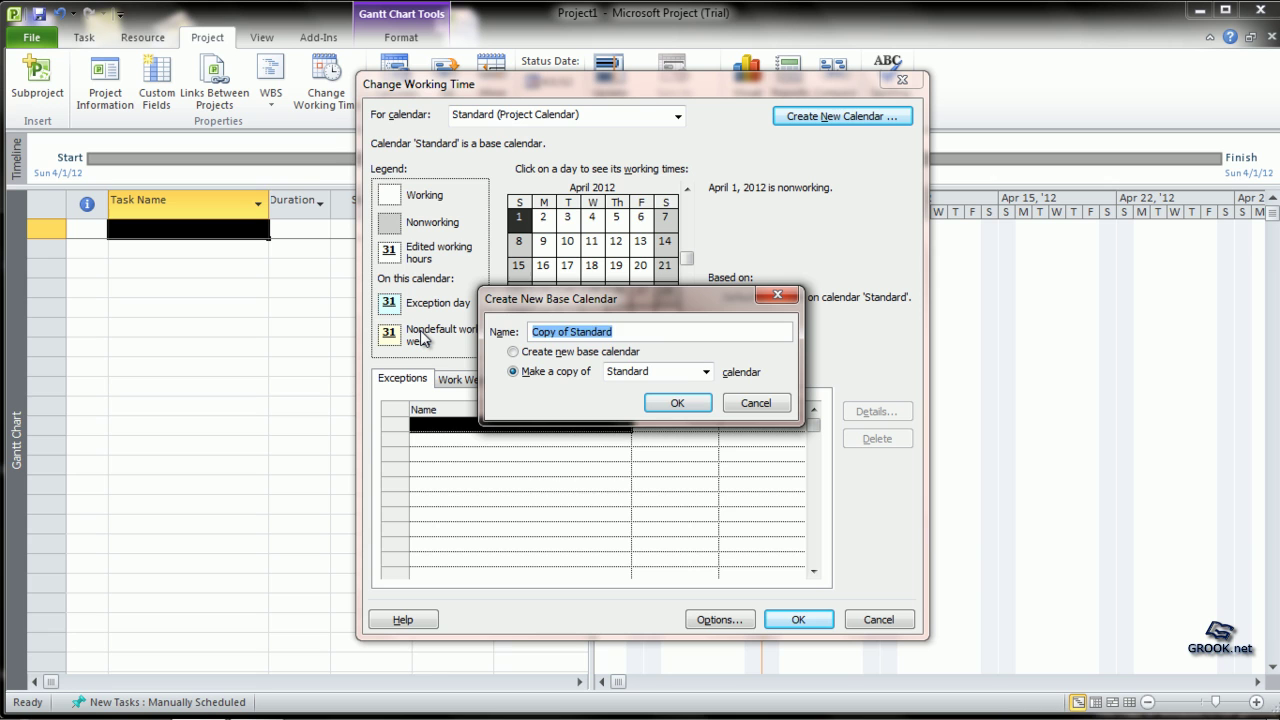
key(BackSpace)
text(AB)
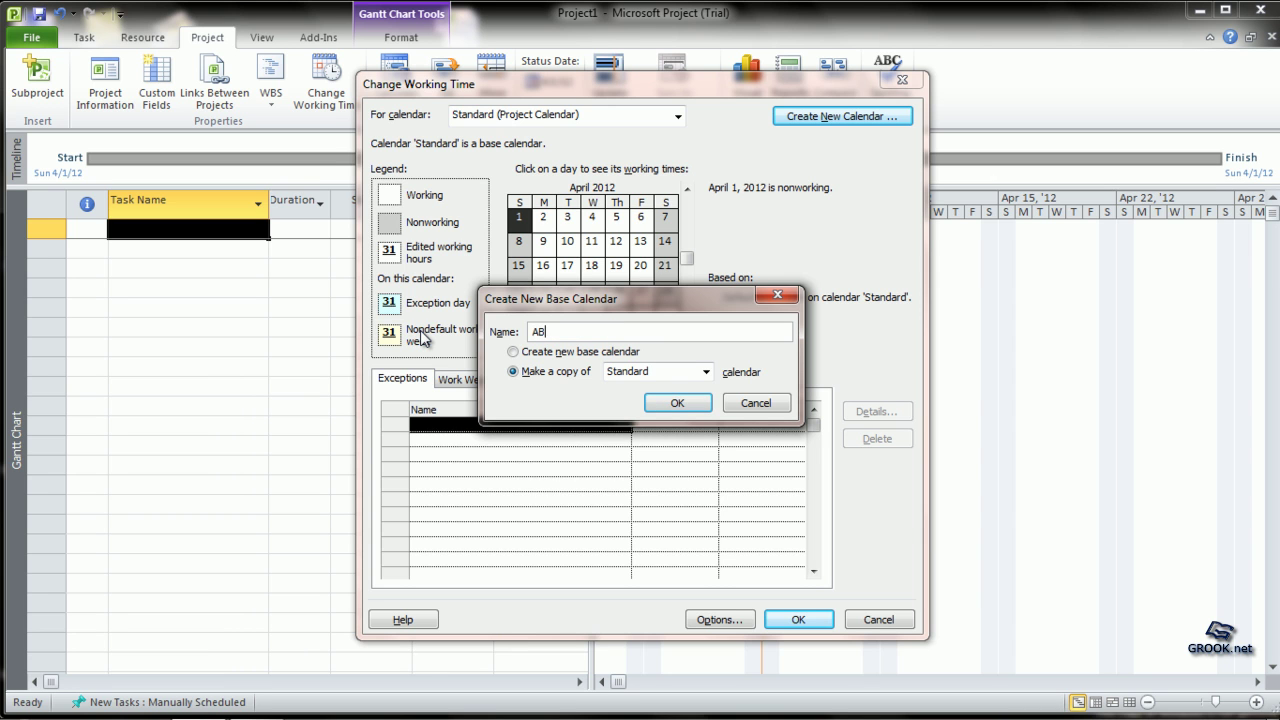
text(C Calendar)
click(675, 404)
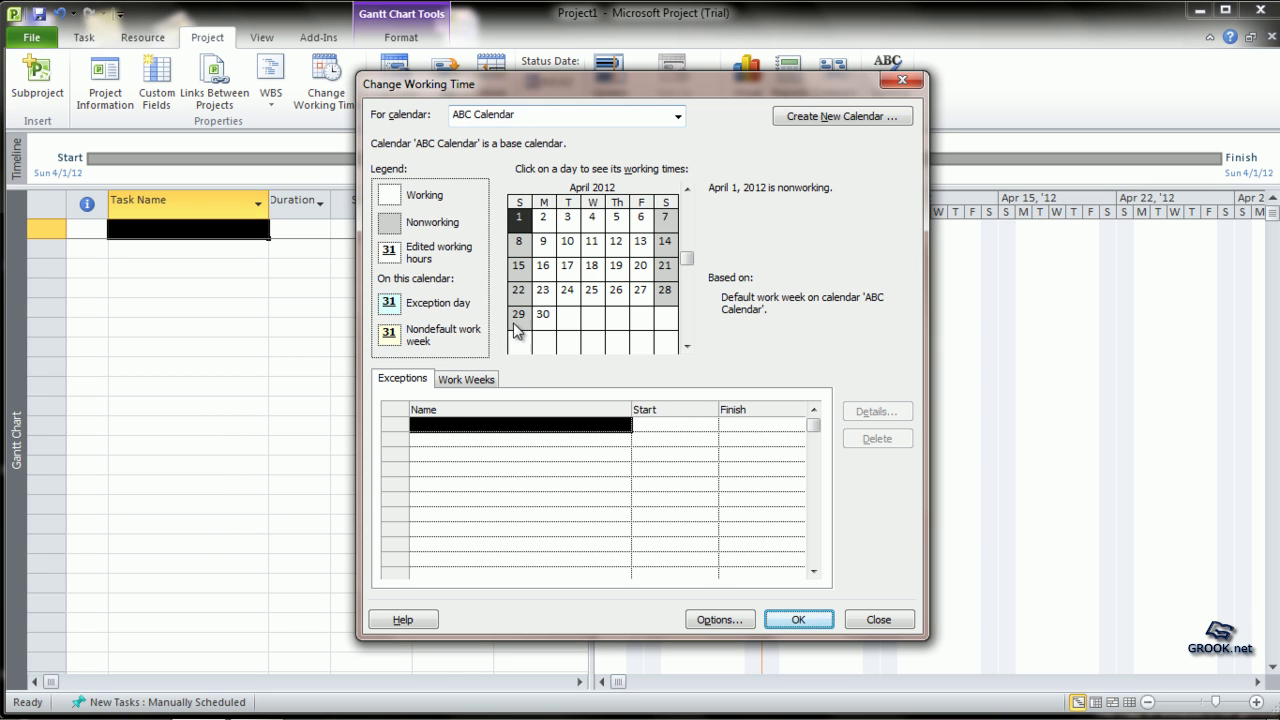
Step: Open the details of ABC Calendar's default work week and set Sunday to nonworking time
click(478, 386)
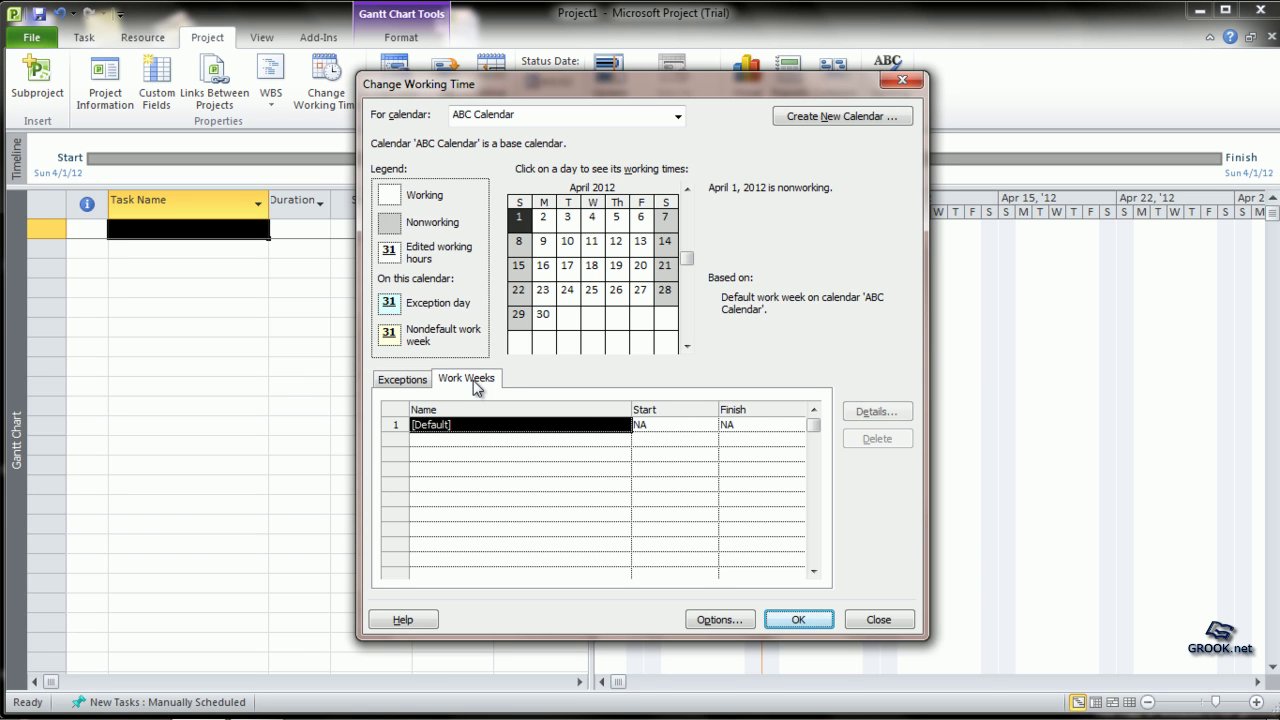
click(873, 412)
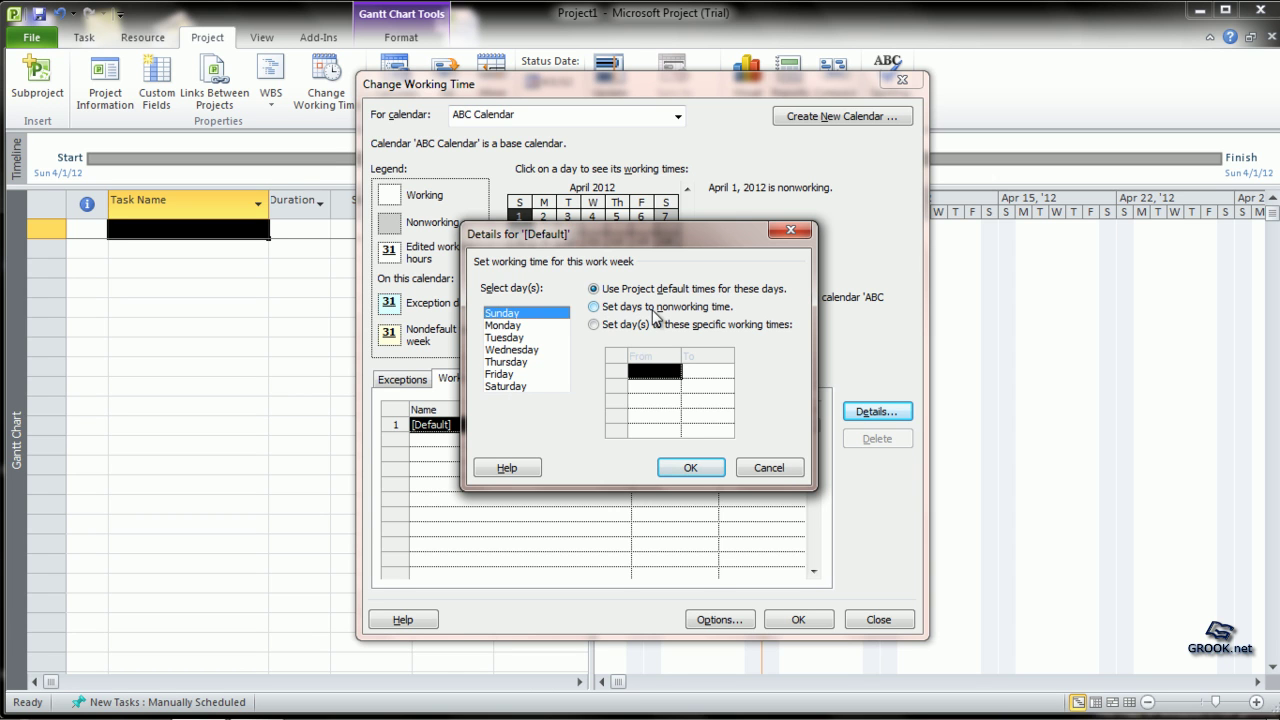
click(600, 309)
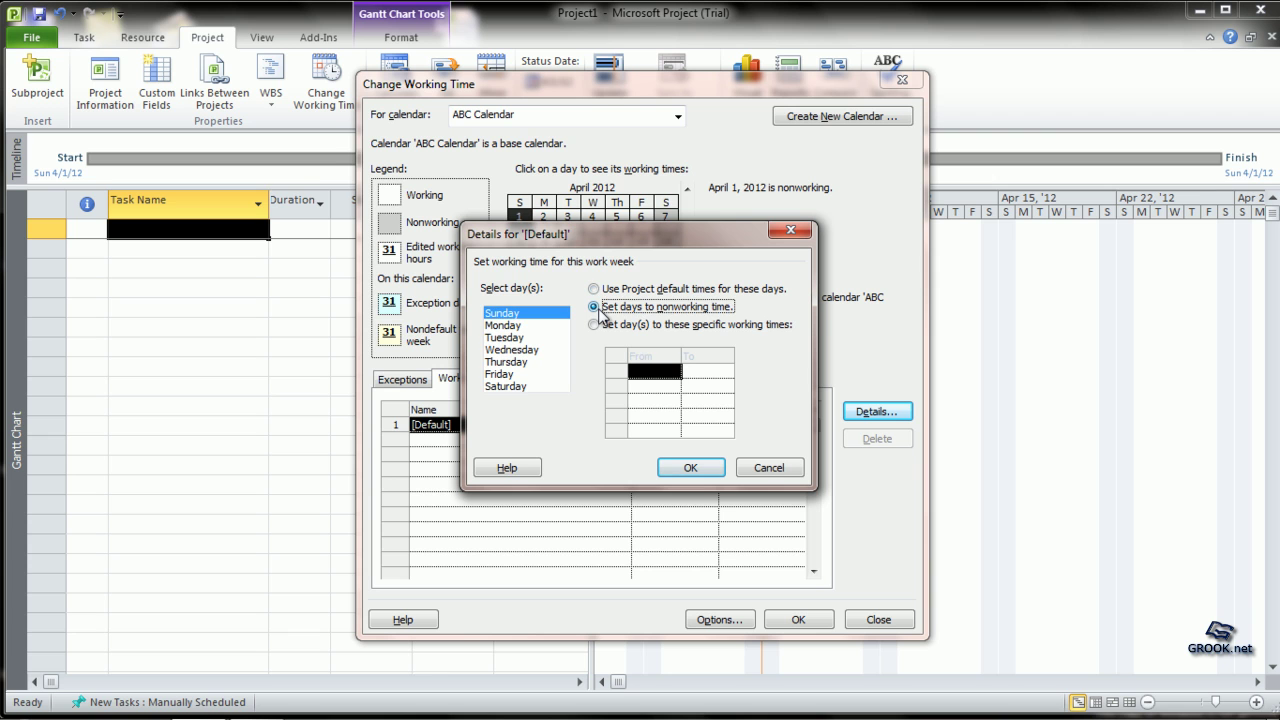
Step: Give Monday specific working times of 9:00 AM to 12:00 PM and 1:00 PM to 6:00 PM
click(506, 328)
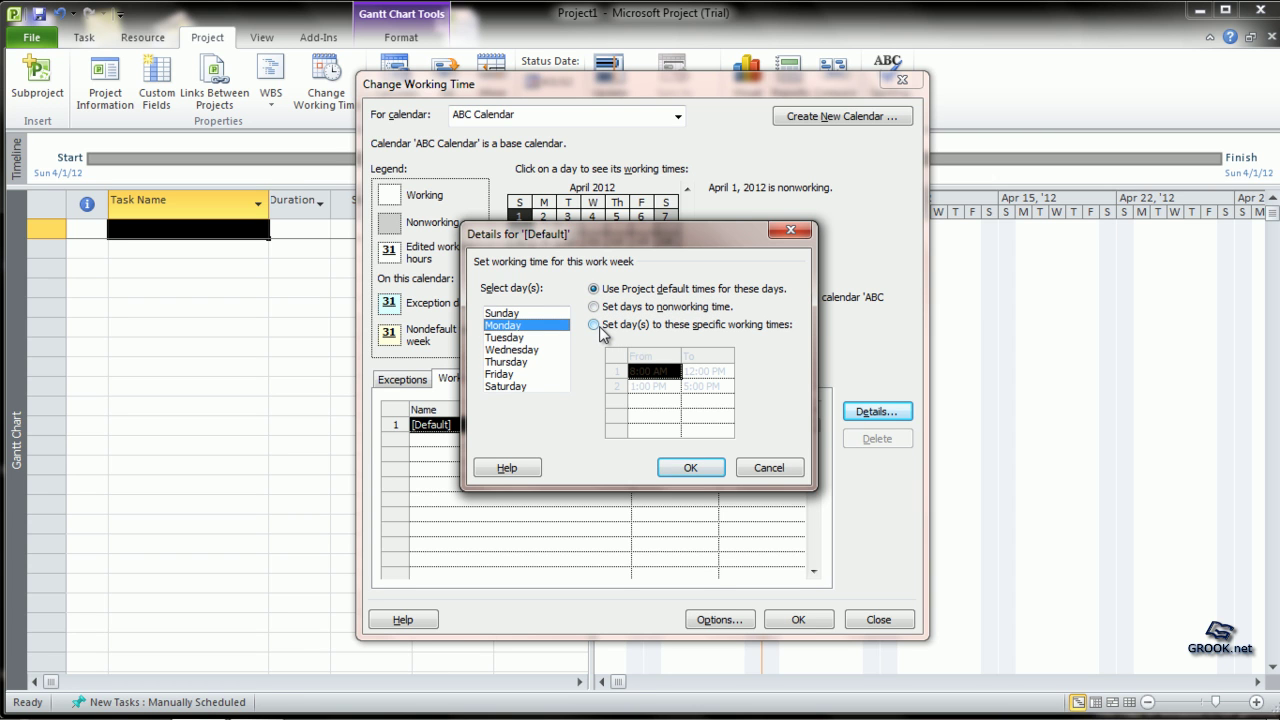
click(600, 325)
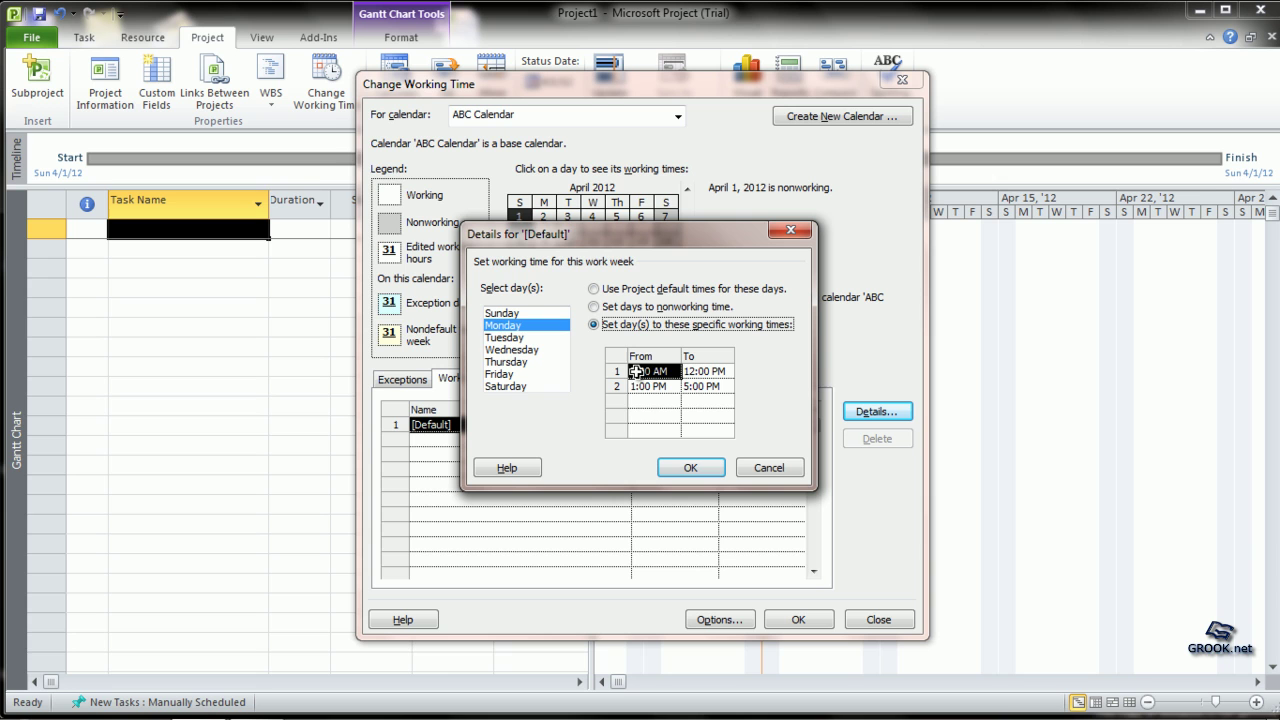
click(636, 372)
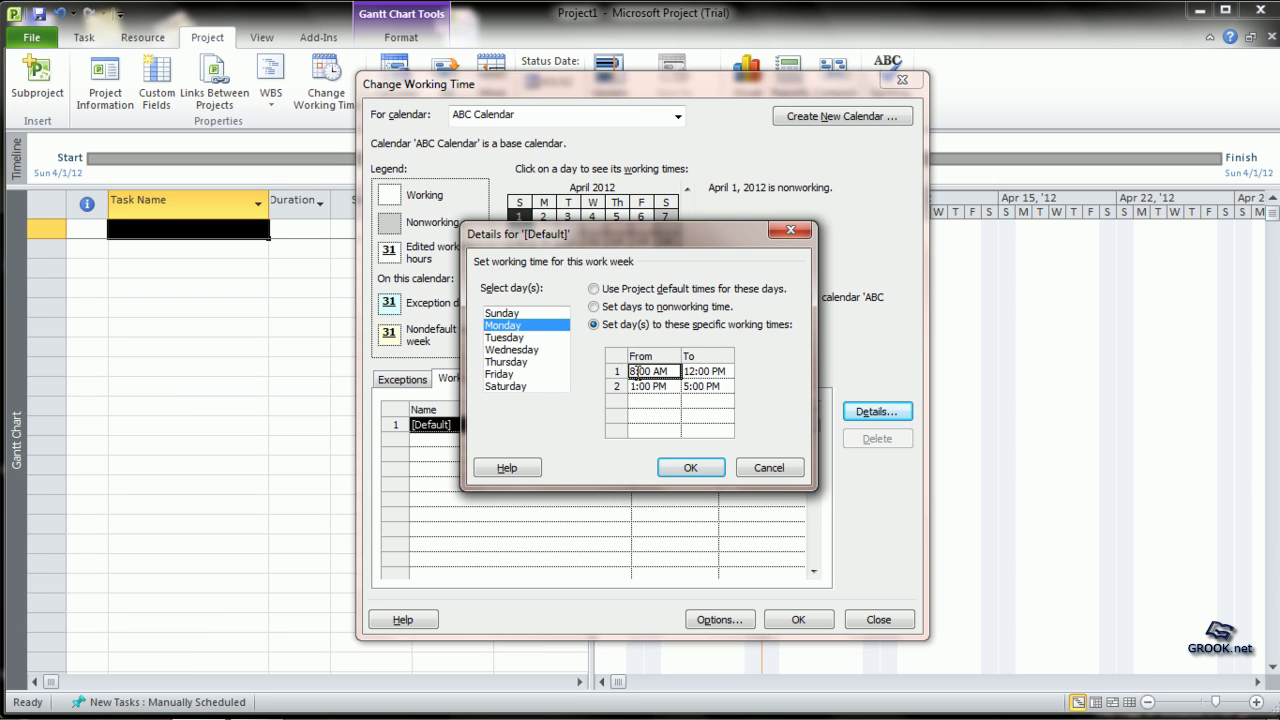
click(631, 371)
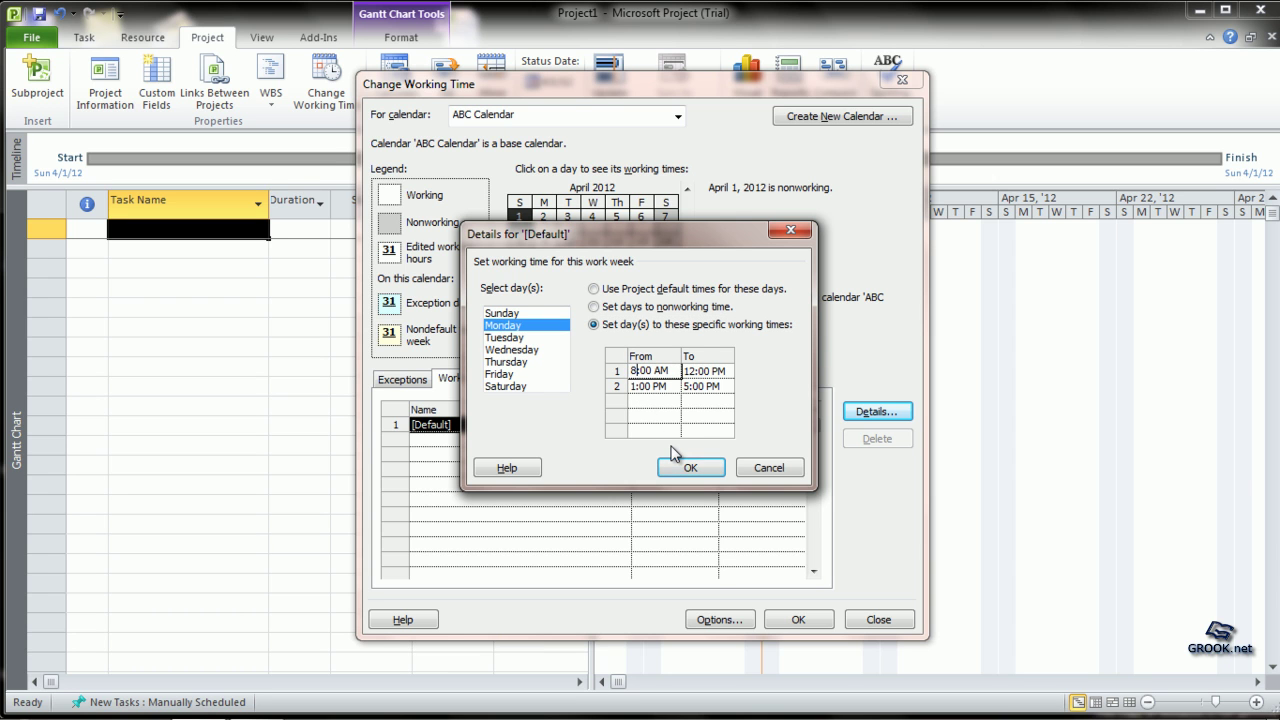
key(BackSpace)
text(9)
click(687, 388)
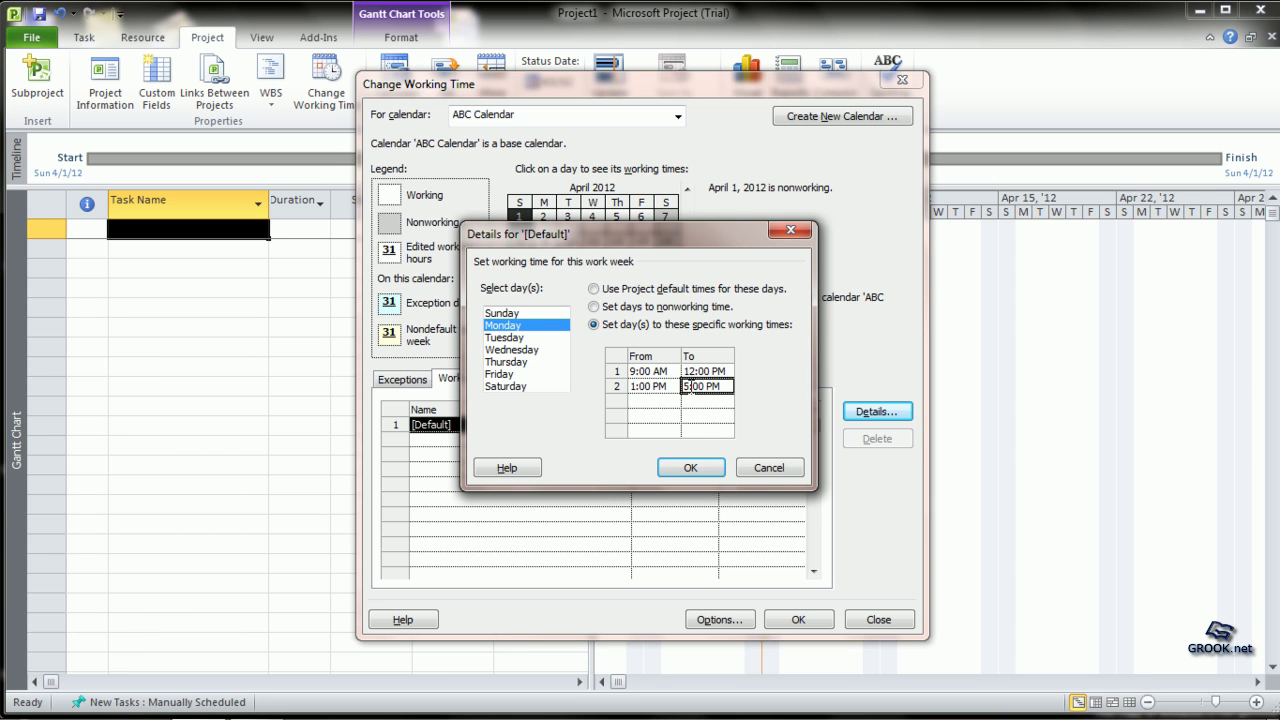
key(BackSpace)
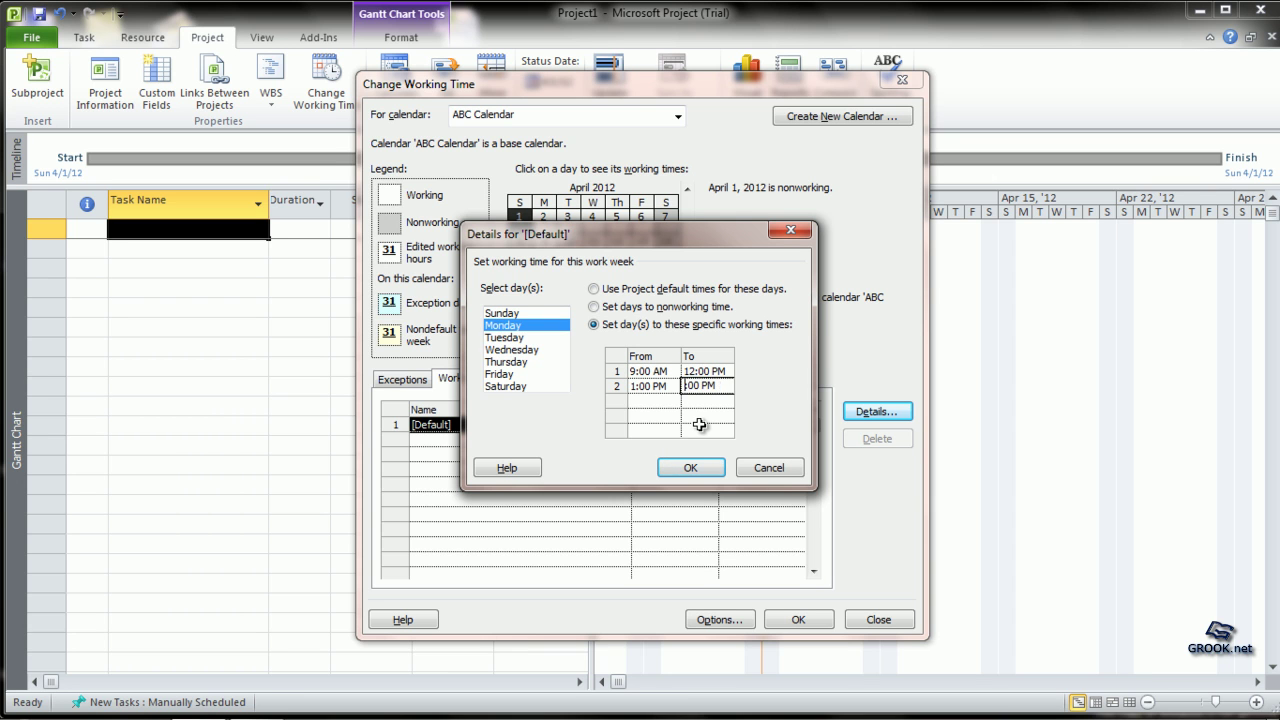
text(6)
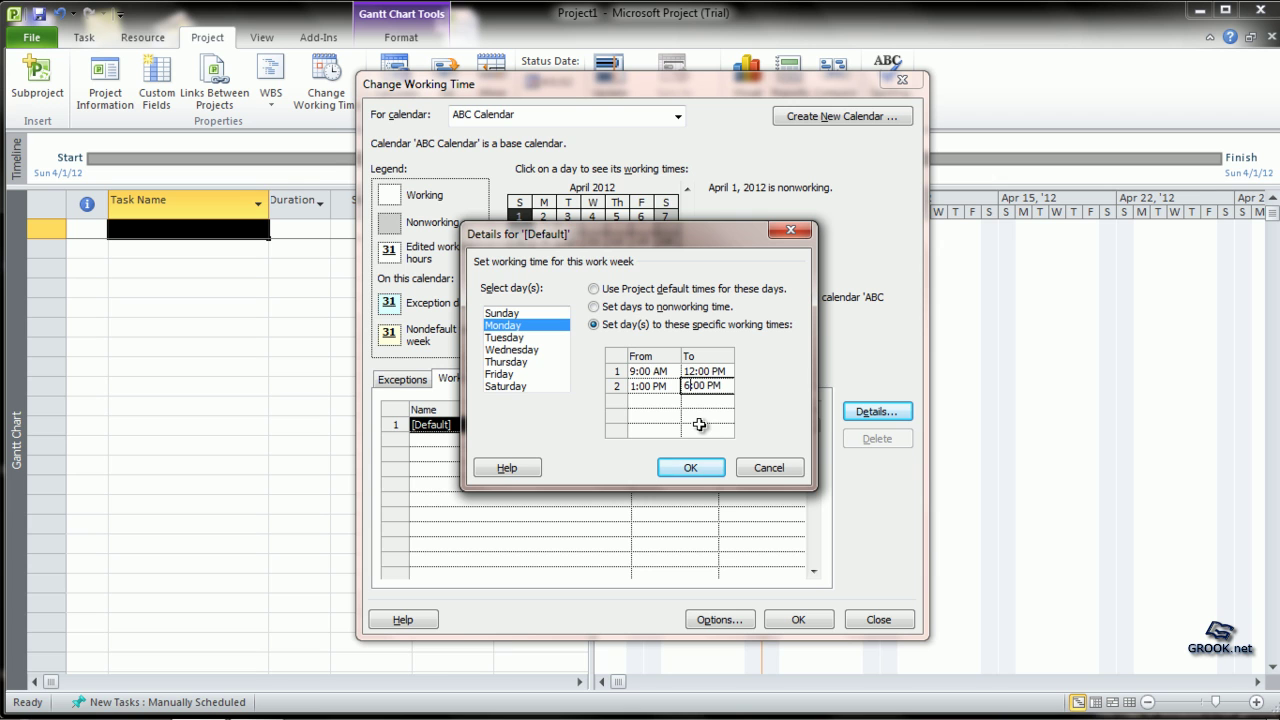
Step: Set Tuesday, Wednesday, Thursday and Friday each to use specific working times
click(504, 338)
click(594, 324)
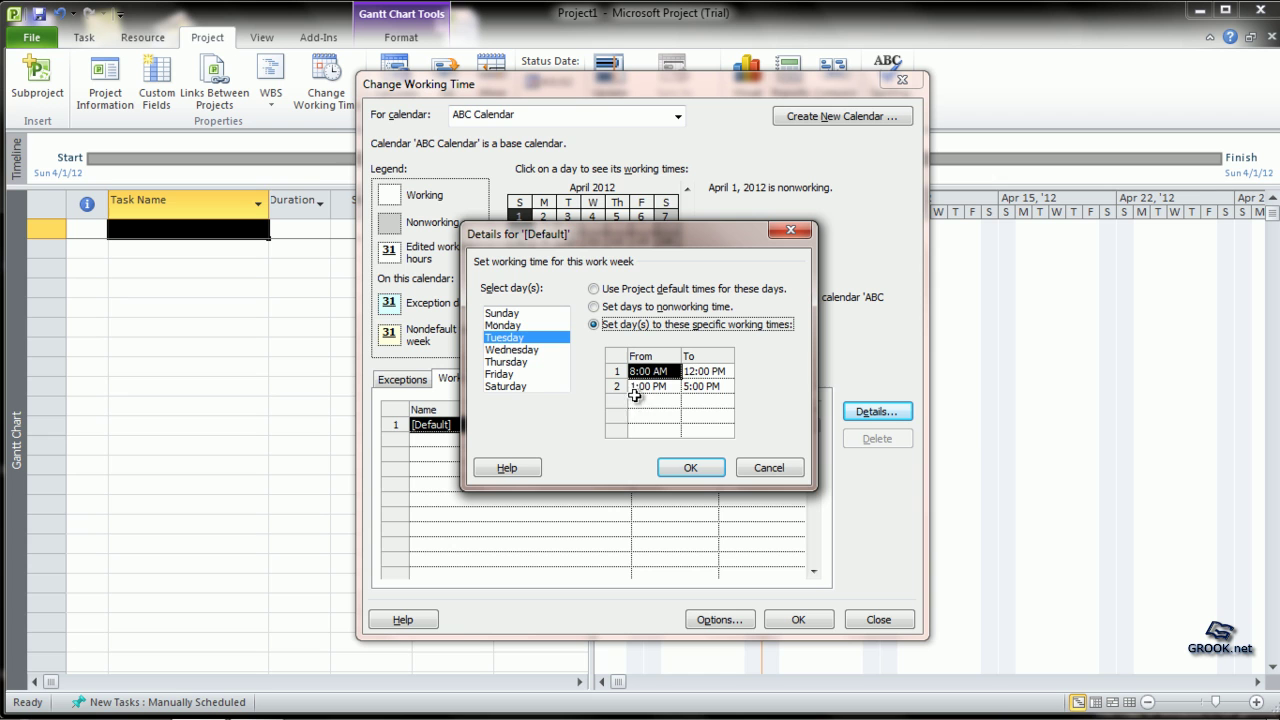
click(510, 350)
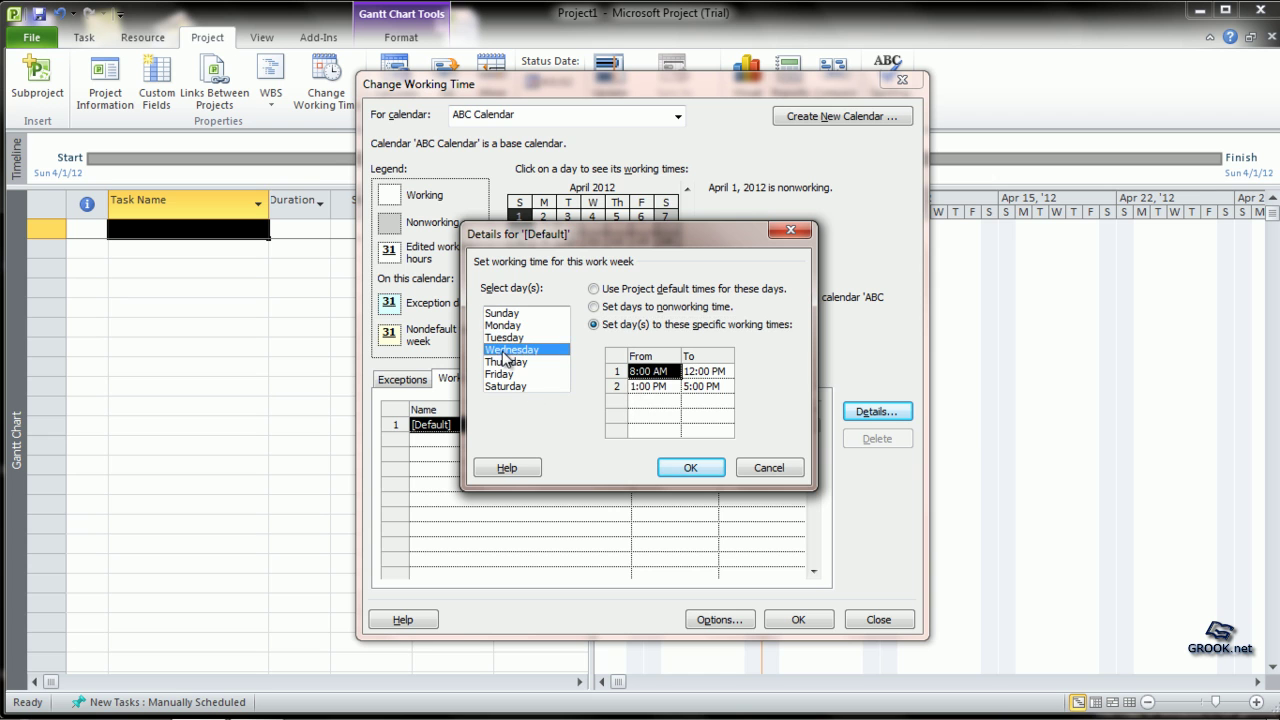
click(594, 325)
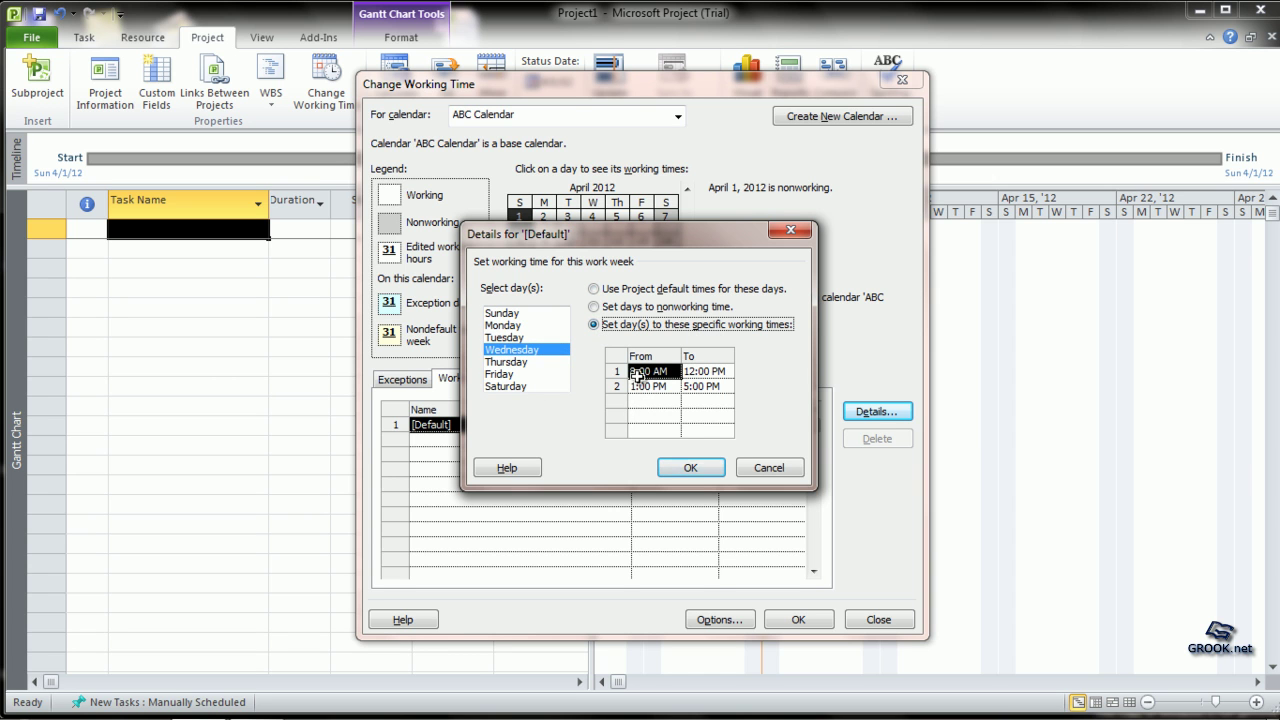
click(506, 362)
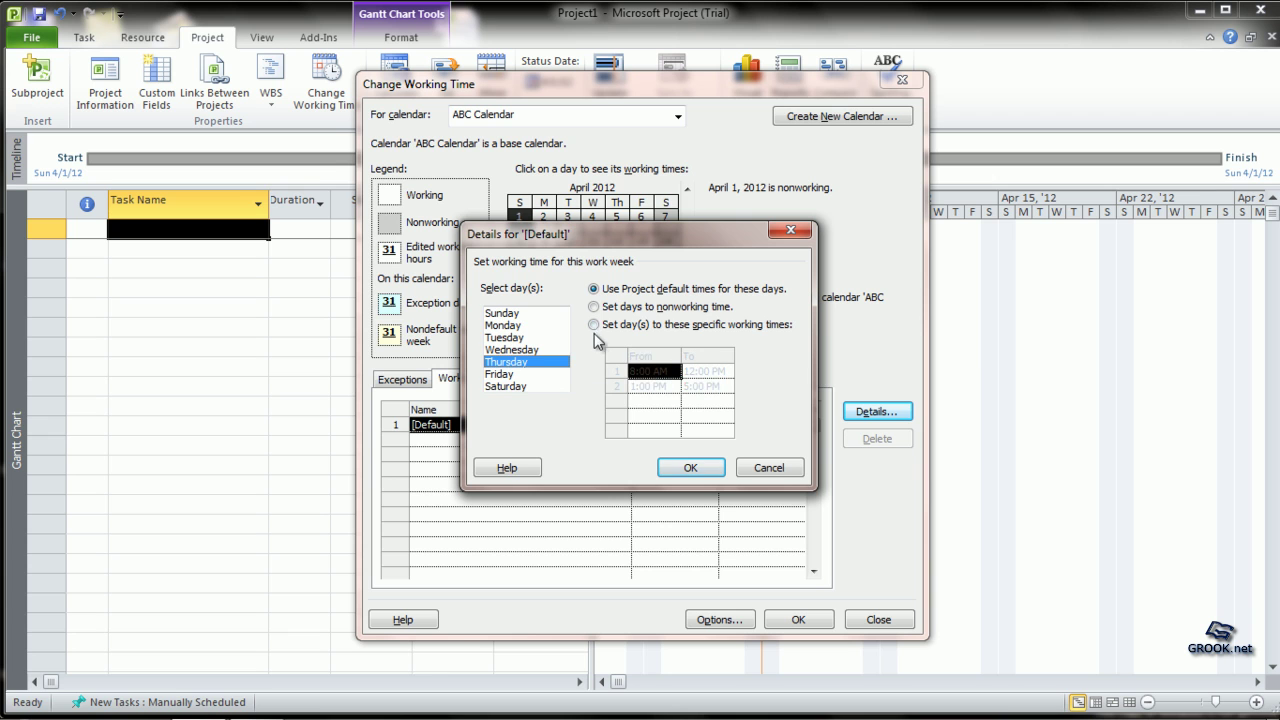
click(594, 325)
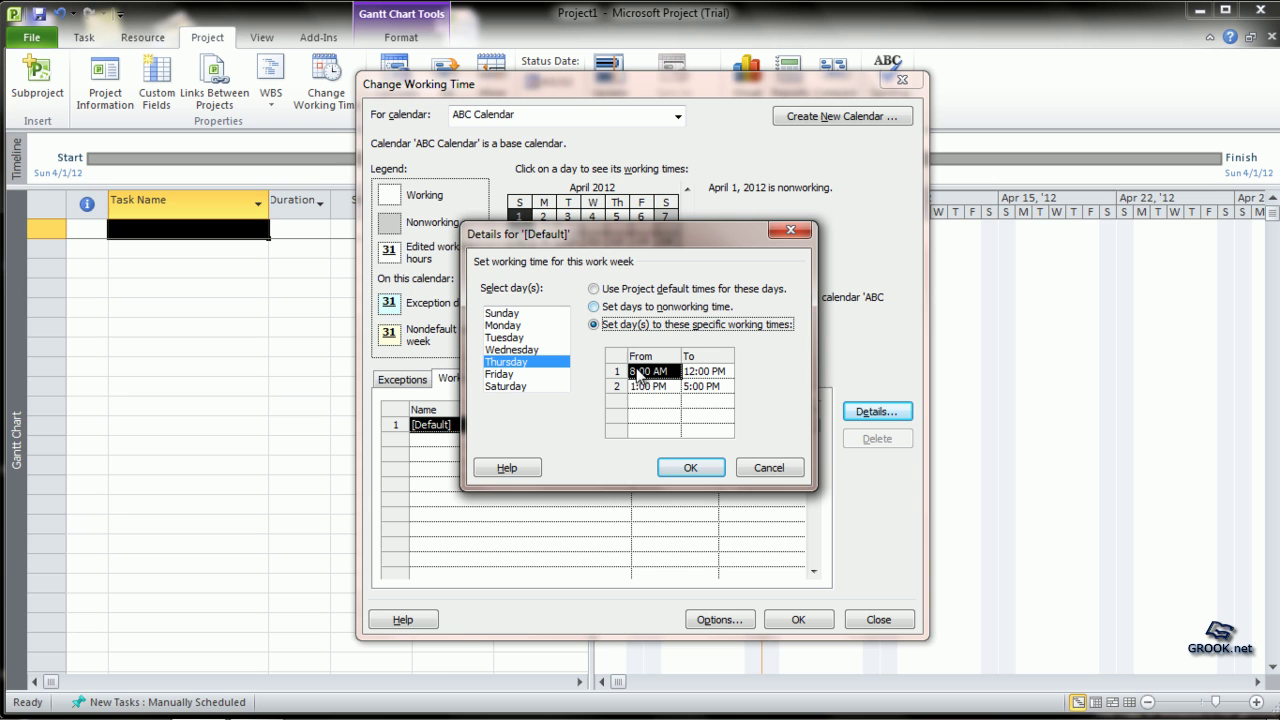
click(499, 374)
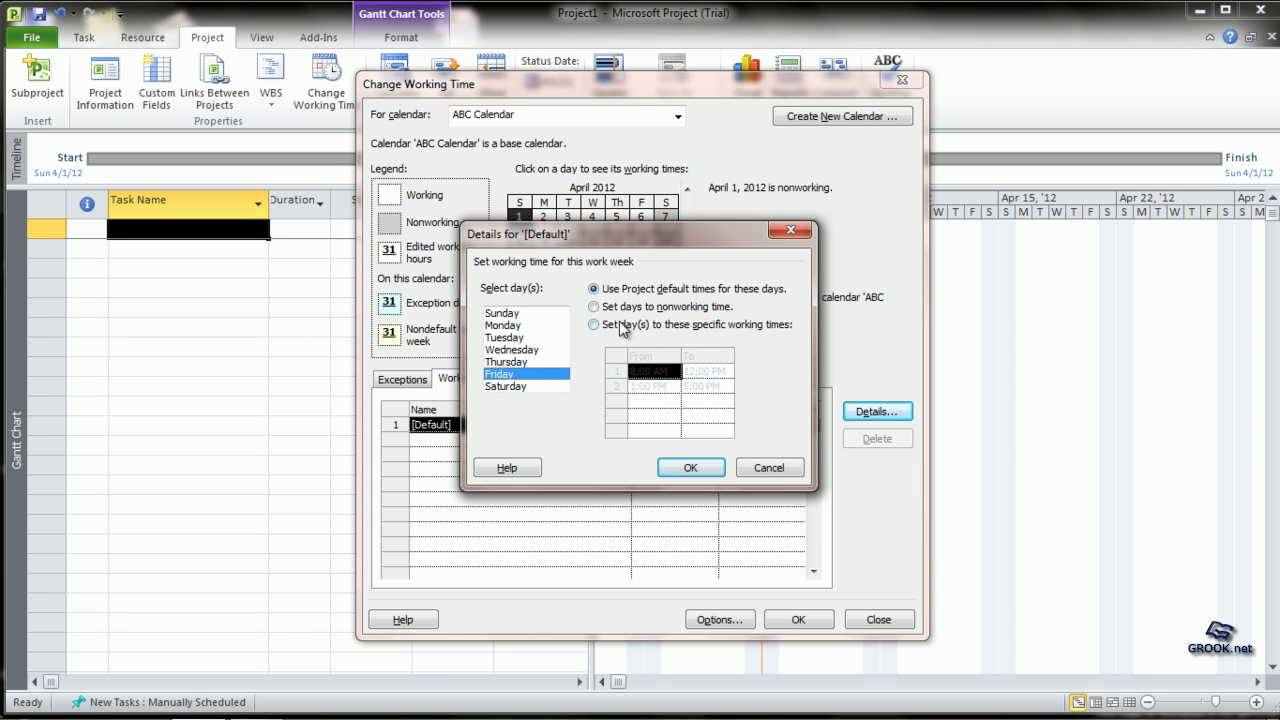
click(594, 324)
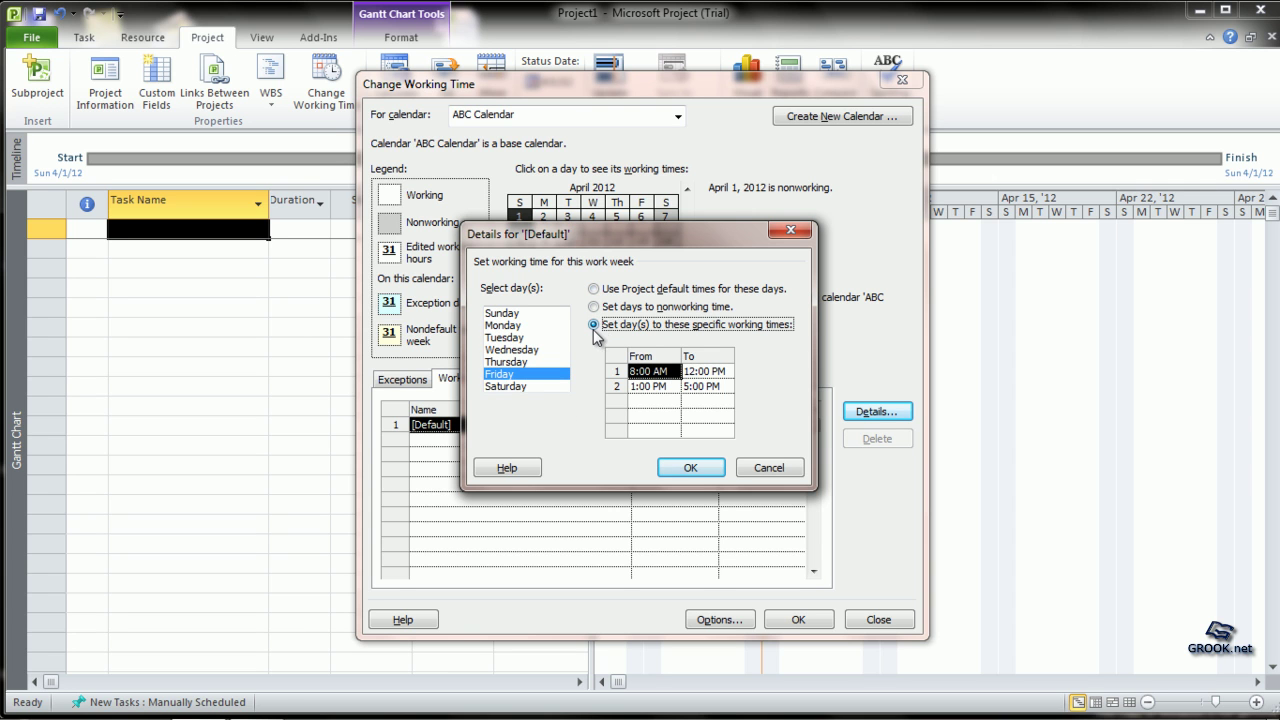
Step: Set Saturday to nonworking time and apply the default work week details
click(507, 387)
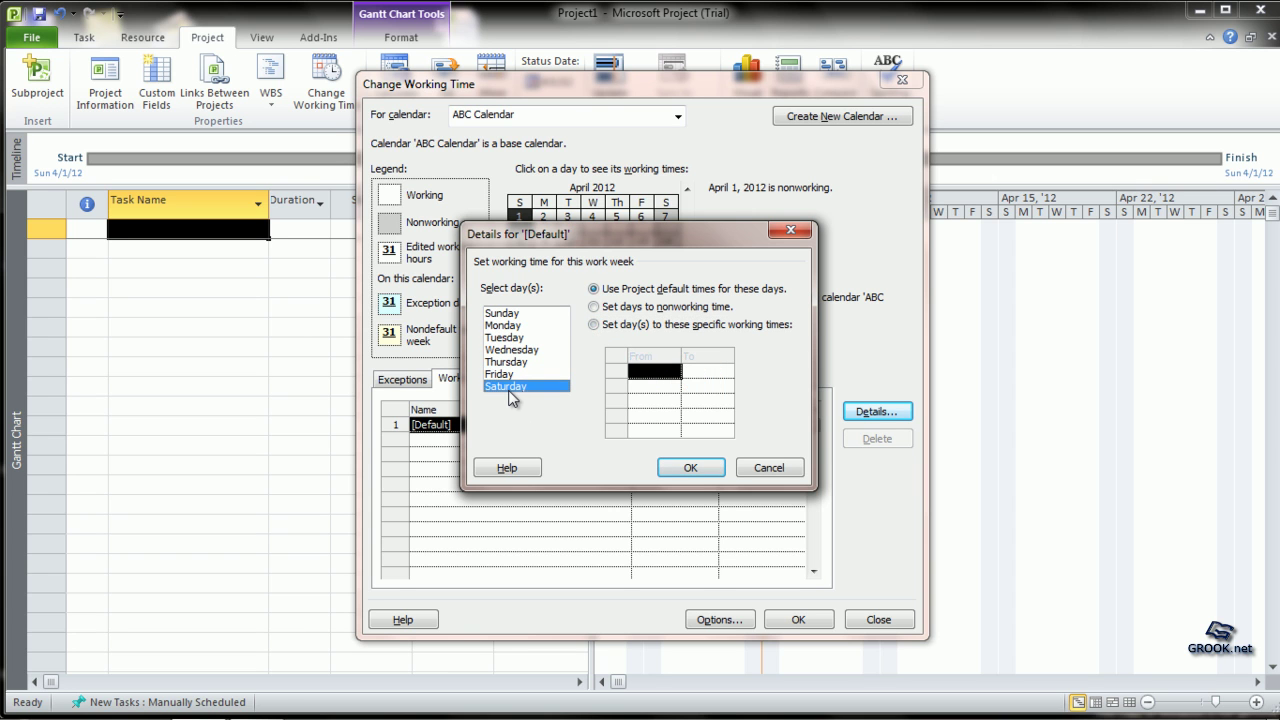
click(594, 308)
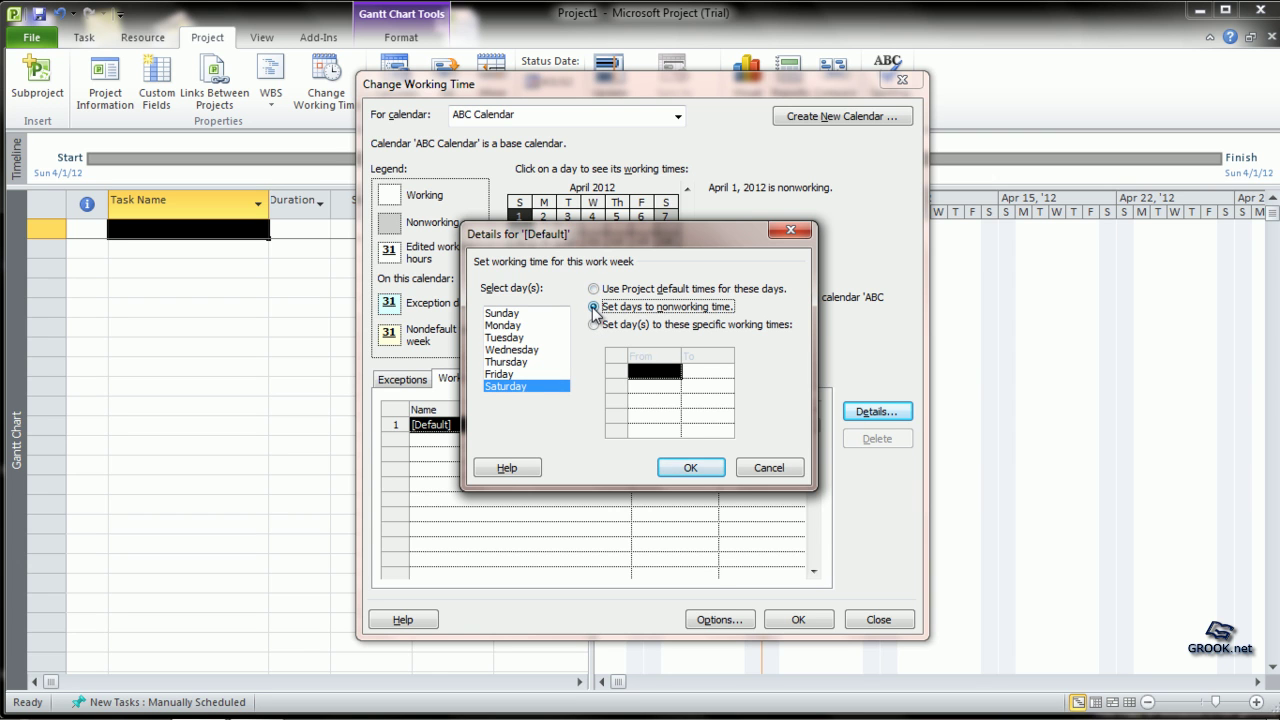
click(689, 470)
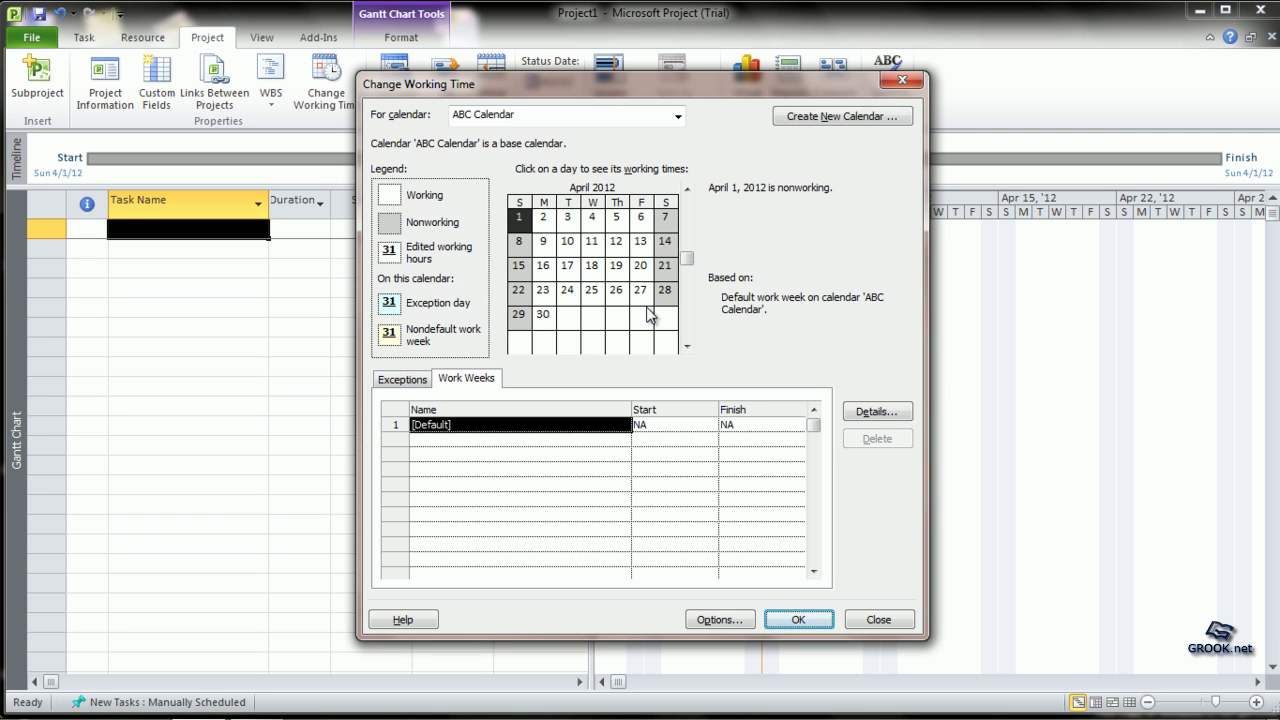
Step: Check the working times of ABC Calendar for April 15, 9, 16 and 23, 2012
click(520, 270)
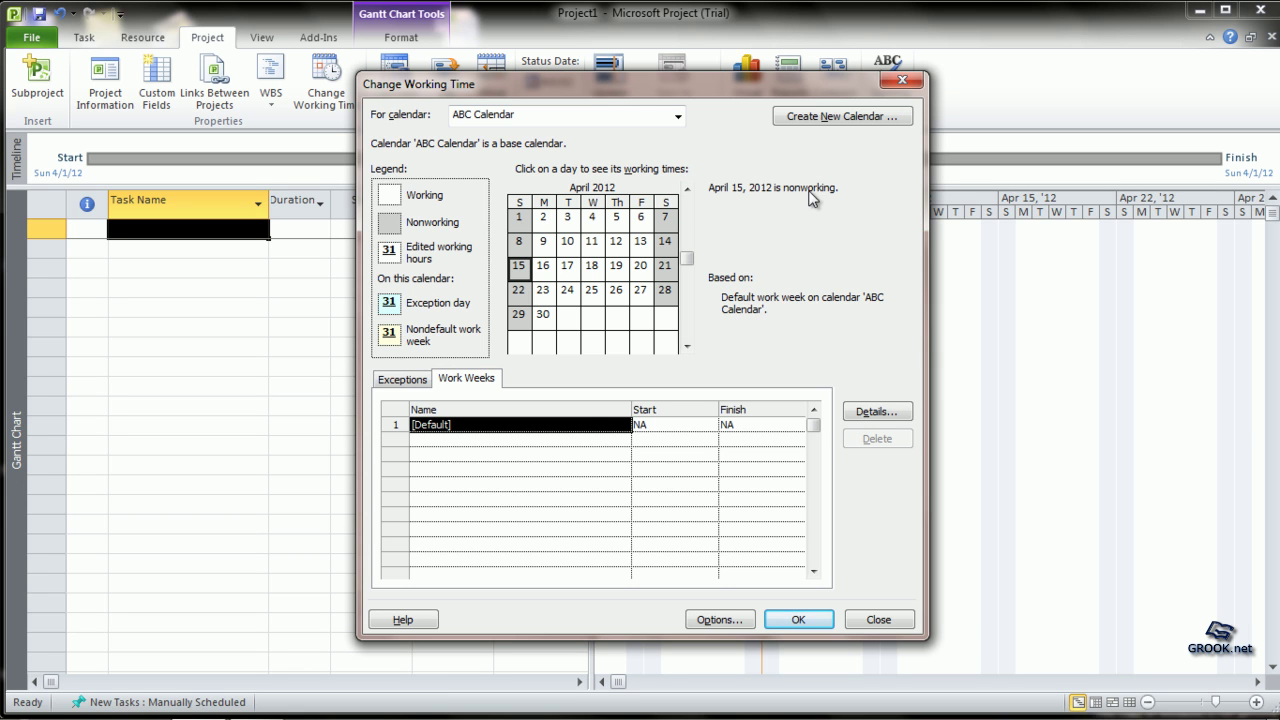
click(545, 247)
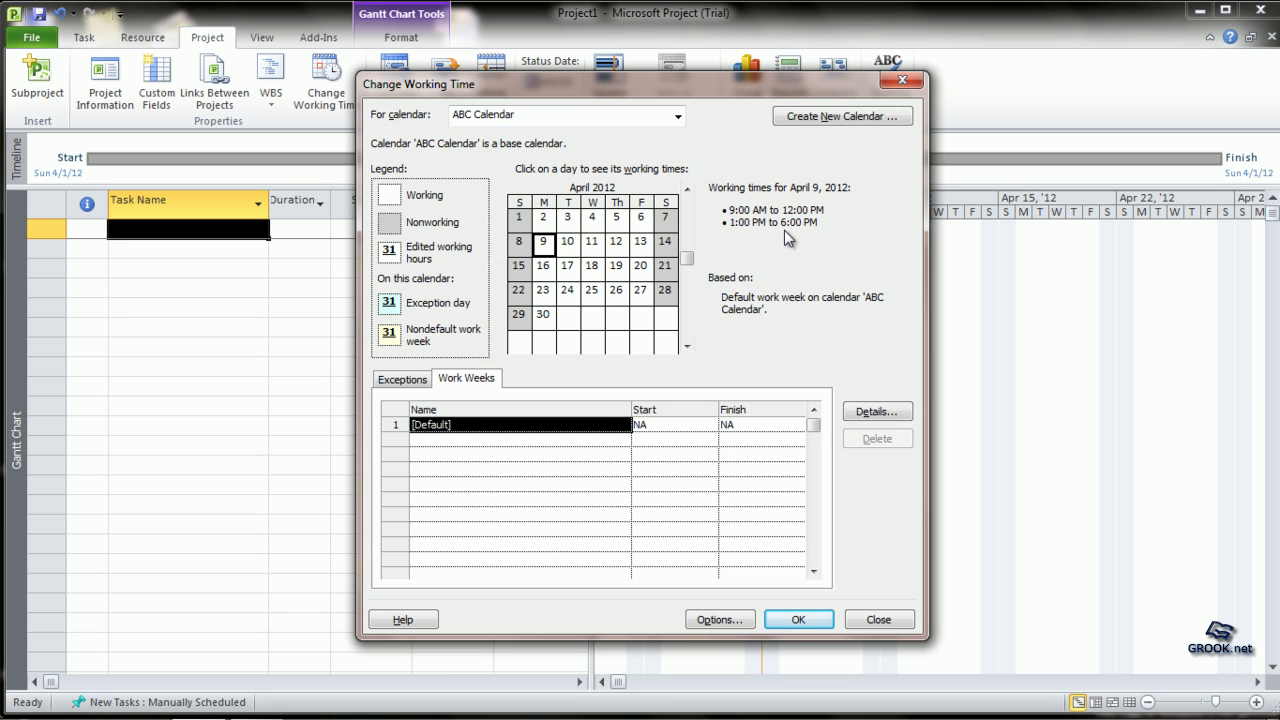
click(545, 266)
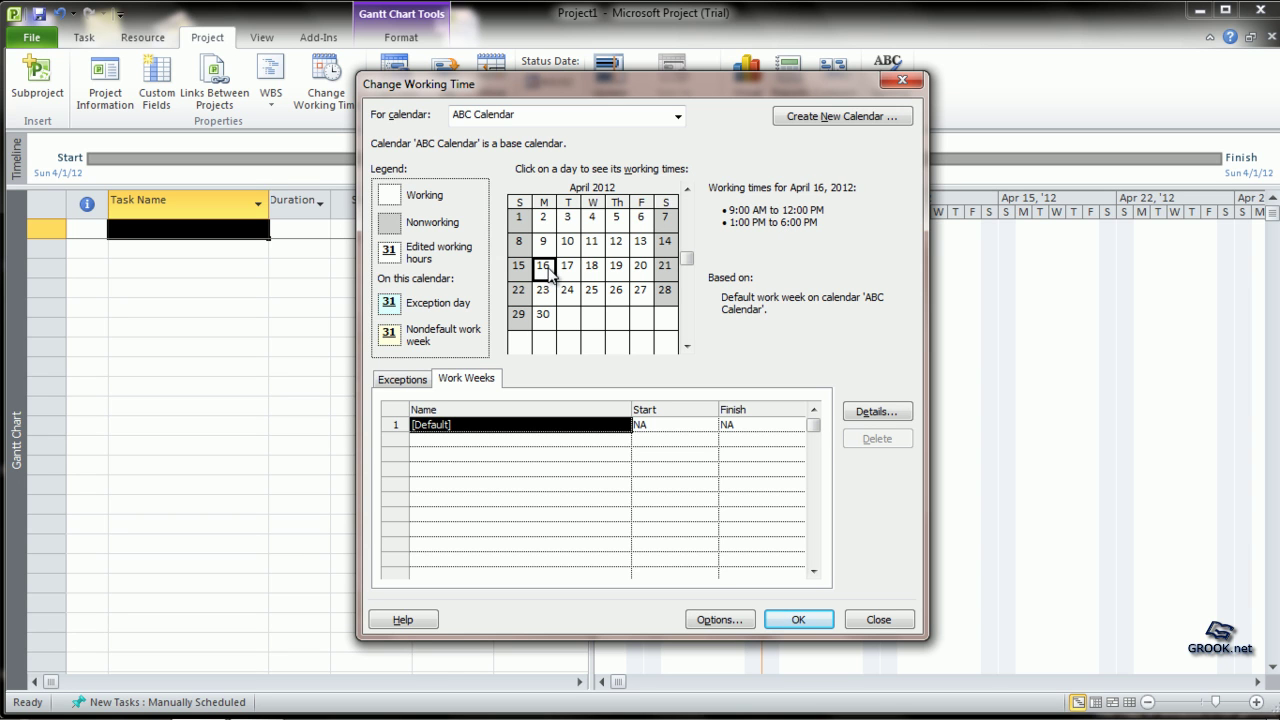
click(546, 292)
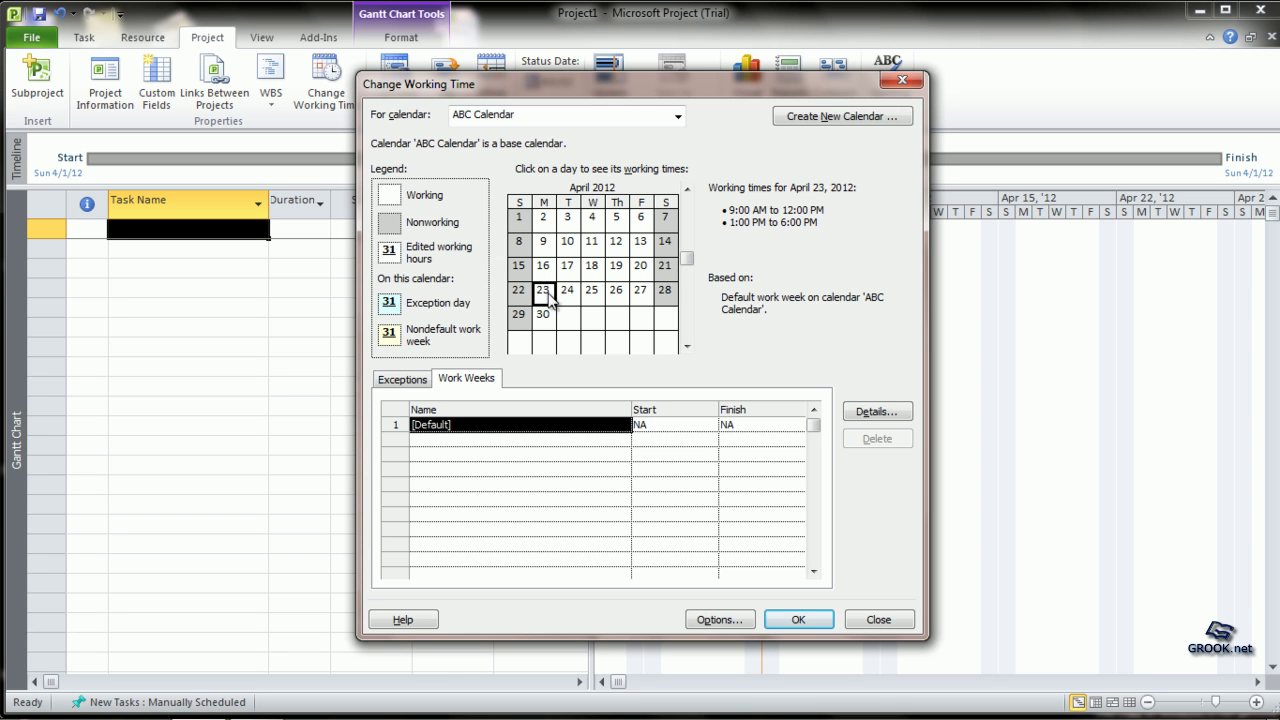
Step: Check the ABC Calendar working times for April 10, 11, 19, 13, 20, 14, 21 and 28, 2012
click(568, 246)
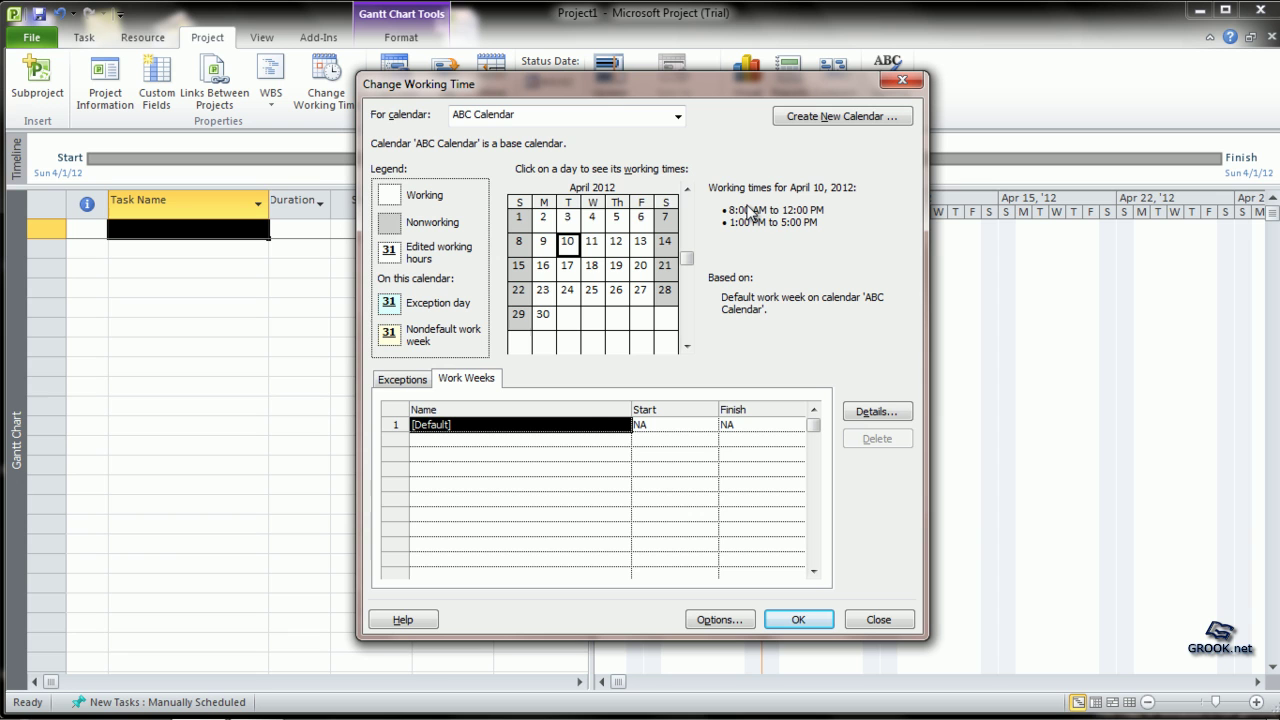
click(597, 243)
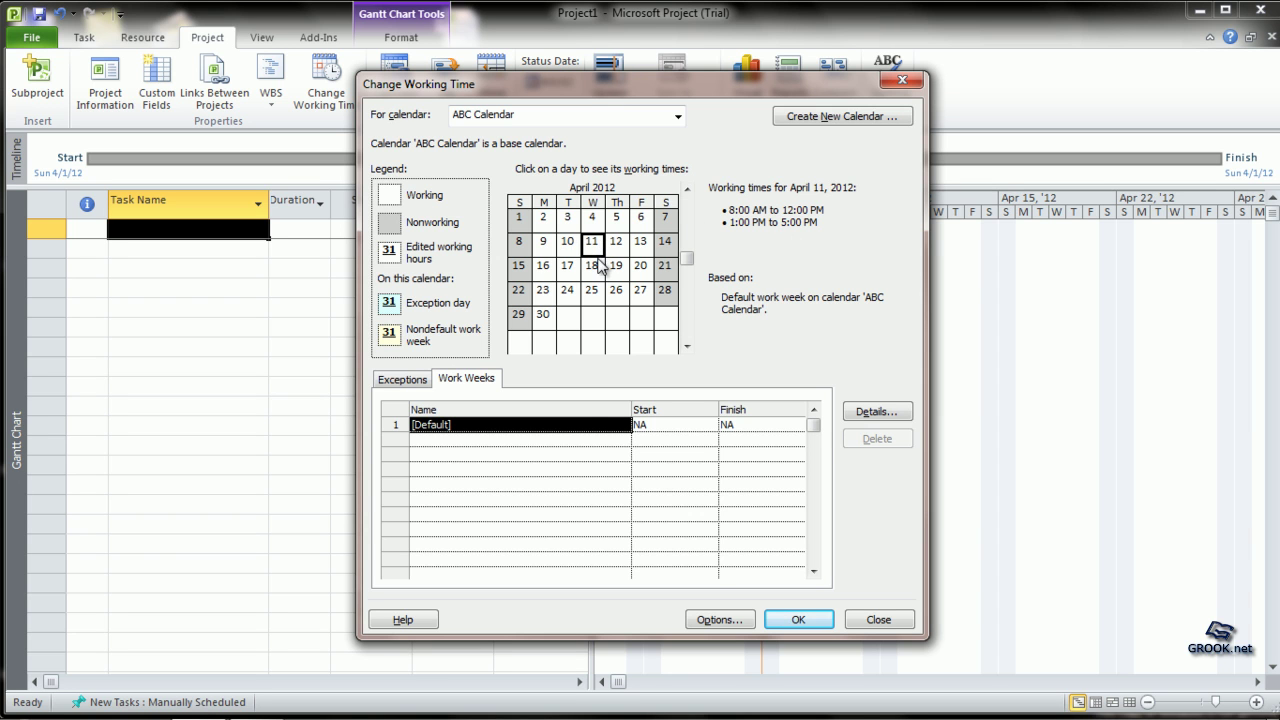
click(618, 270)
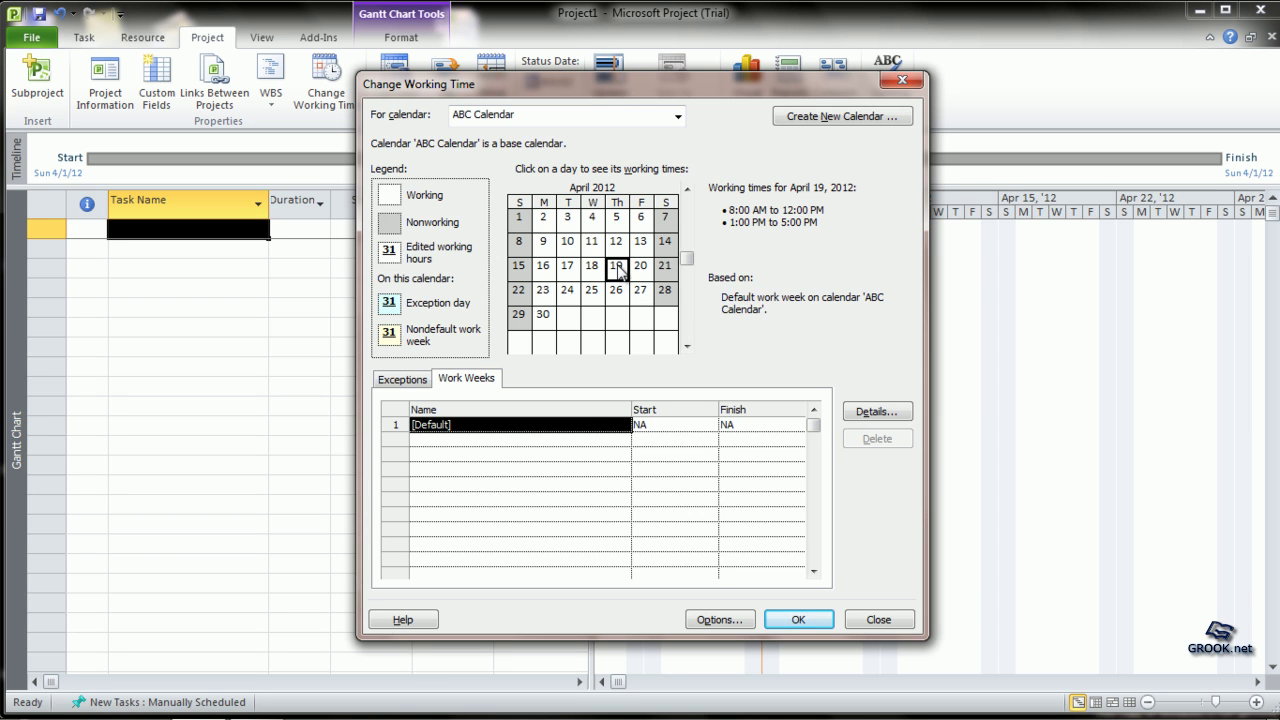
click(640, 242)
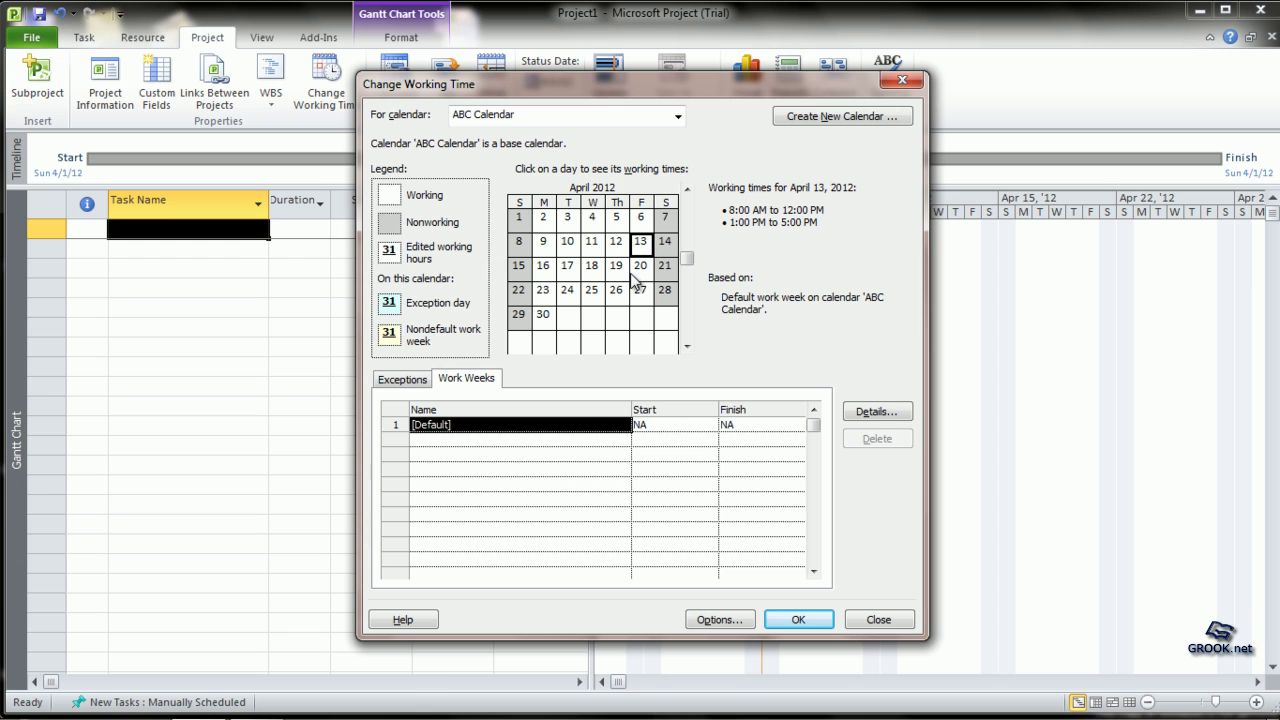
click(640, 266)
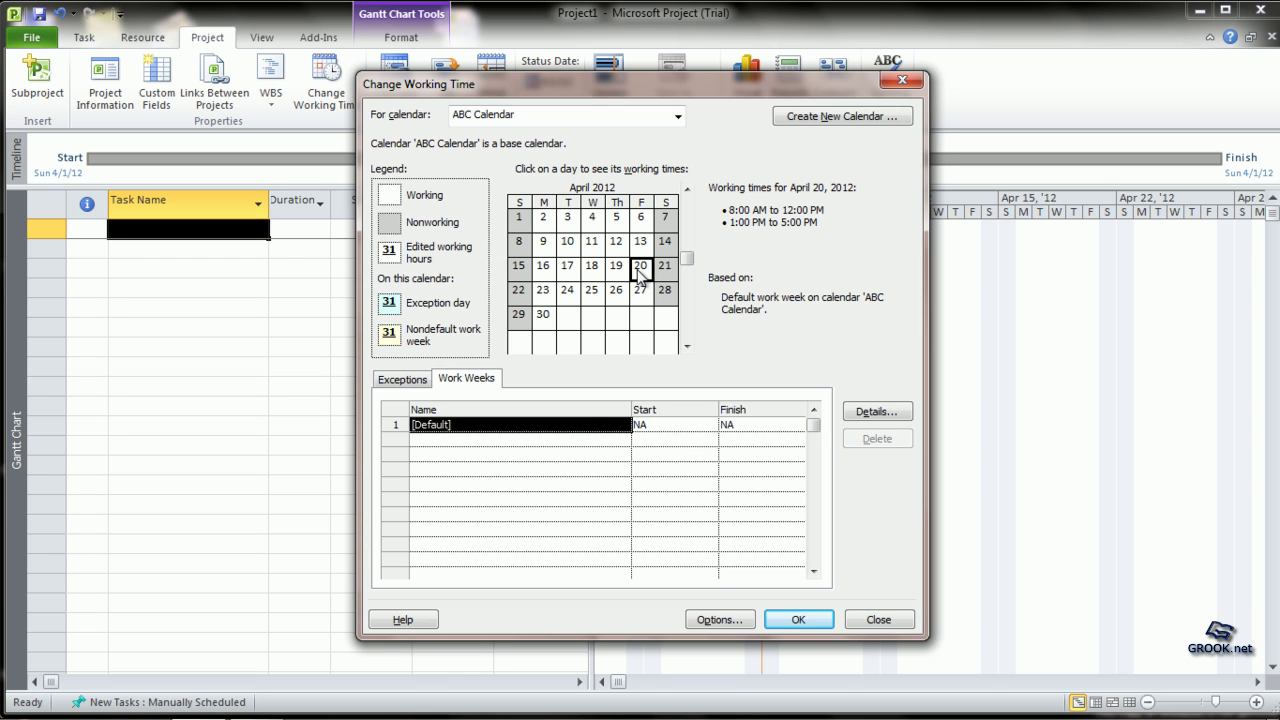
click(665, 250)
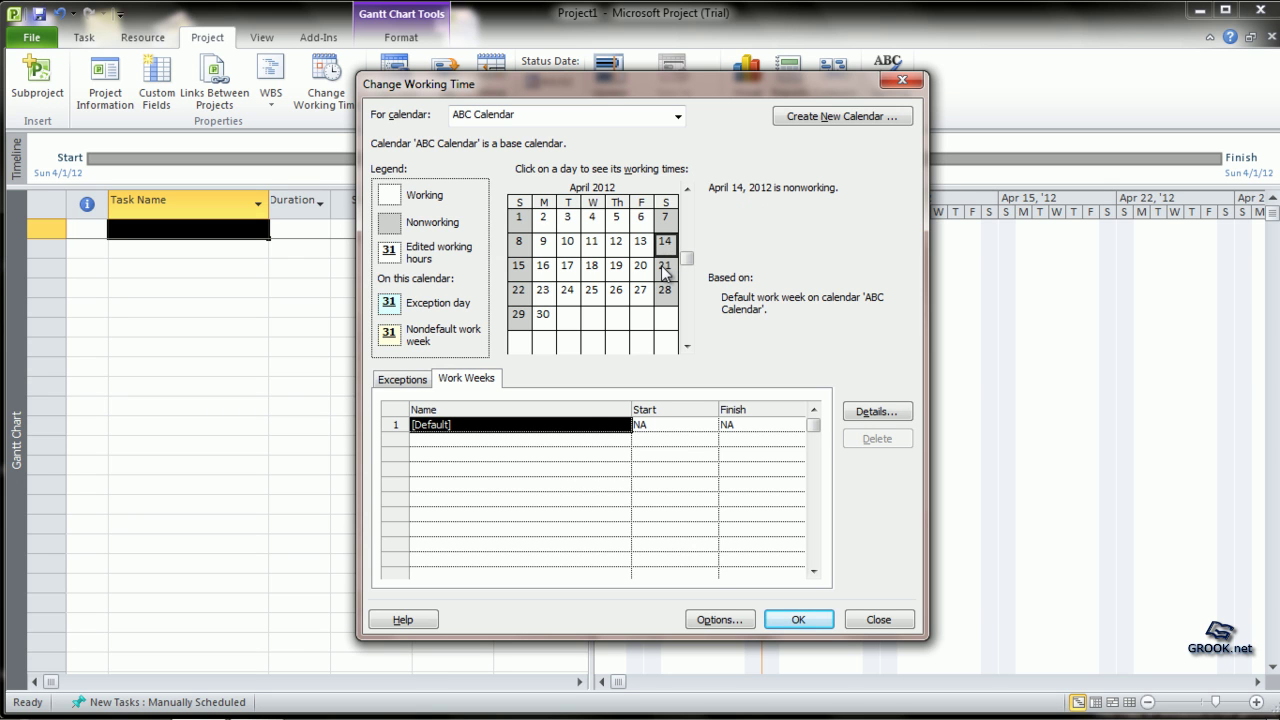
click(665, 270)
click(665, 291)
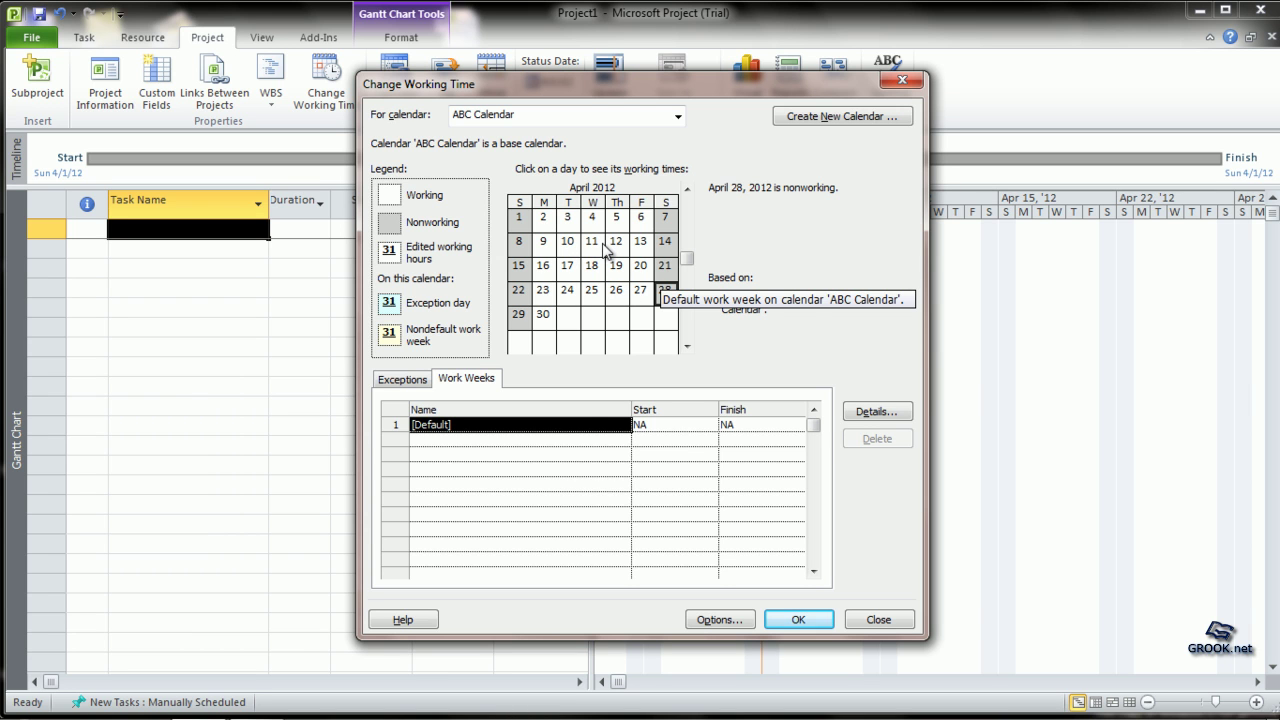
Step: Add a nonworking calendar exception named ABC holiday on April 25, 2012
click(403, 379)
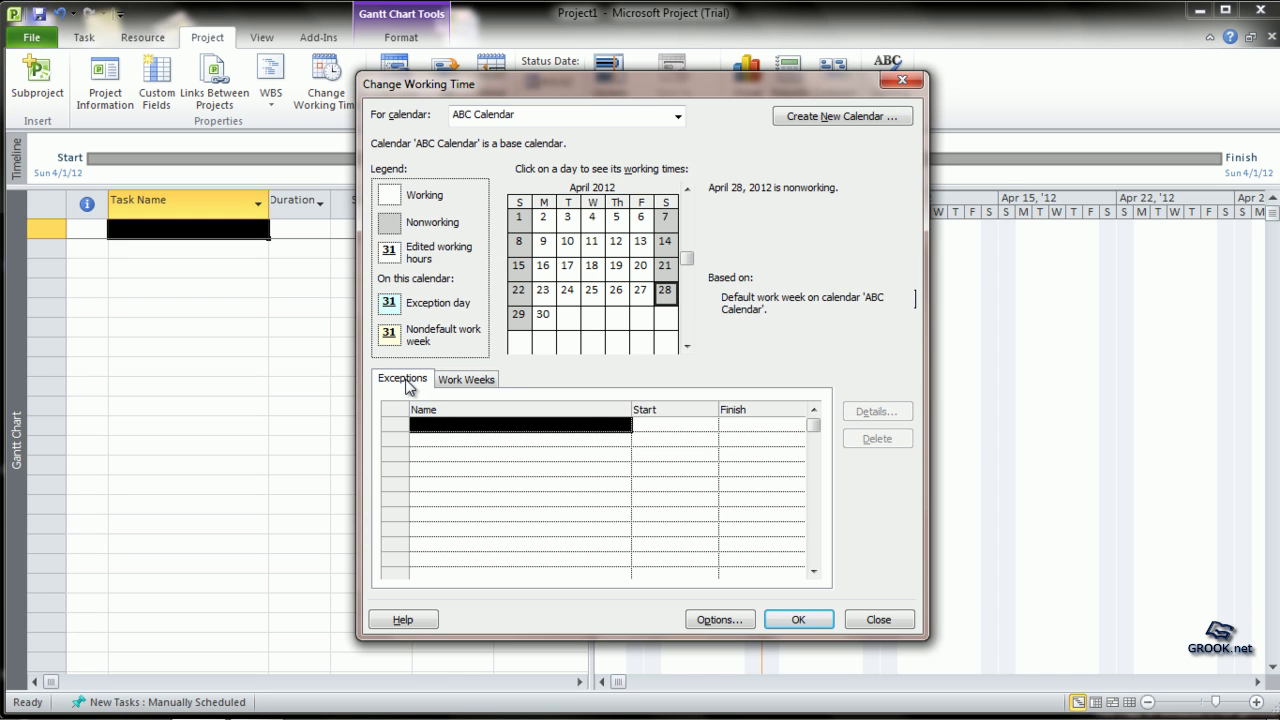
click(593, 296)
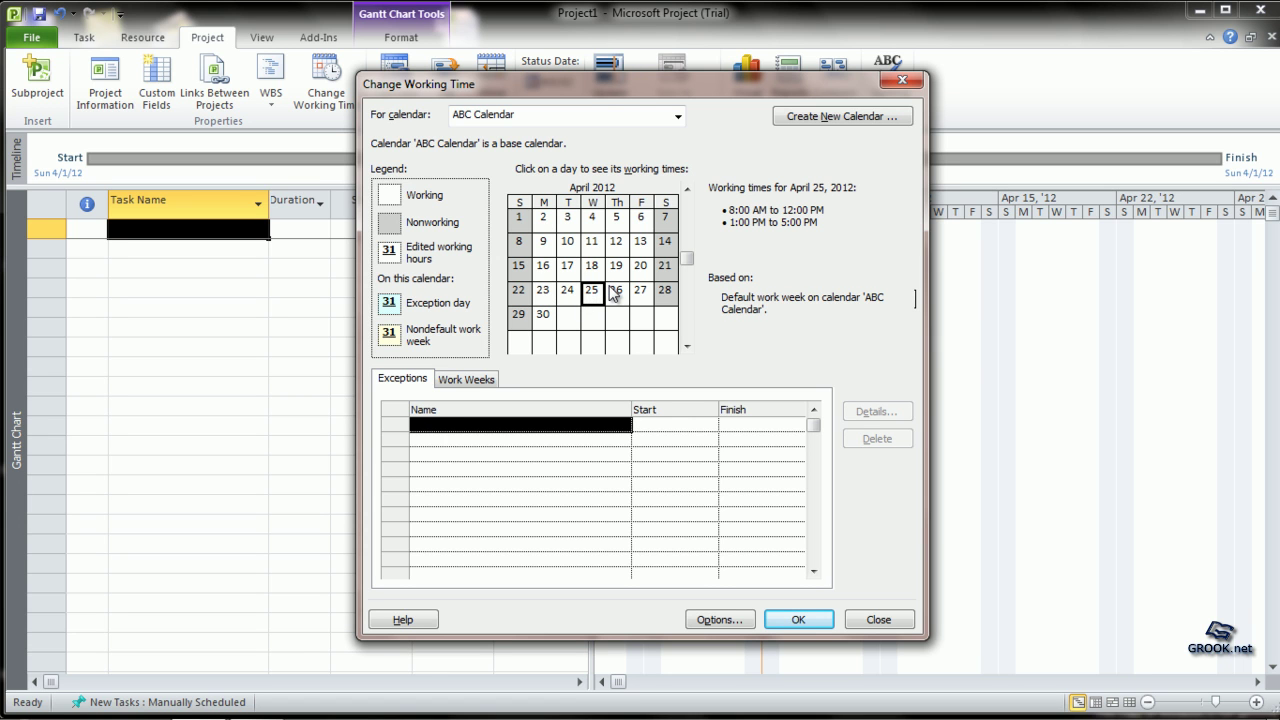
click(470, 423)
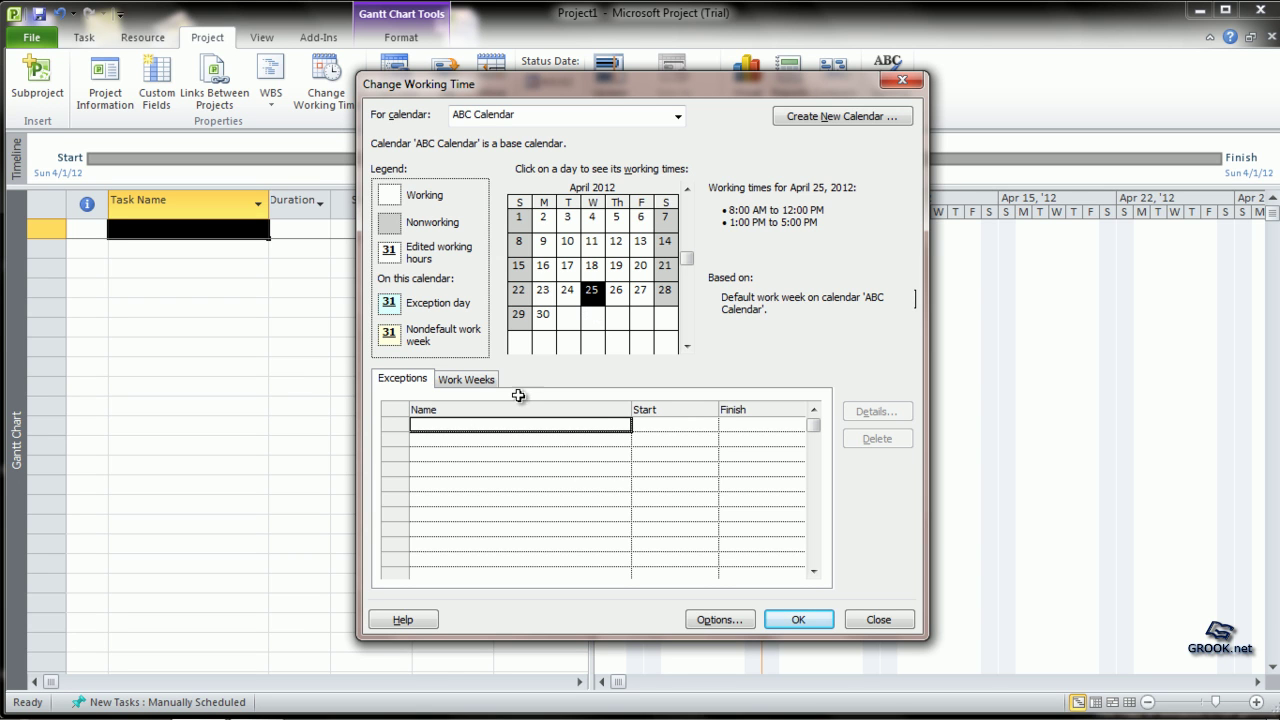
click(515, 425)
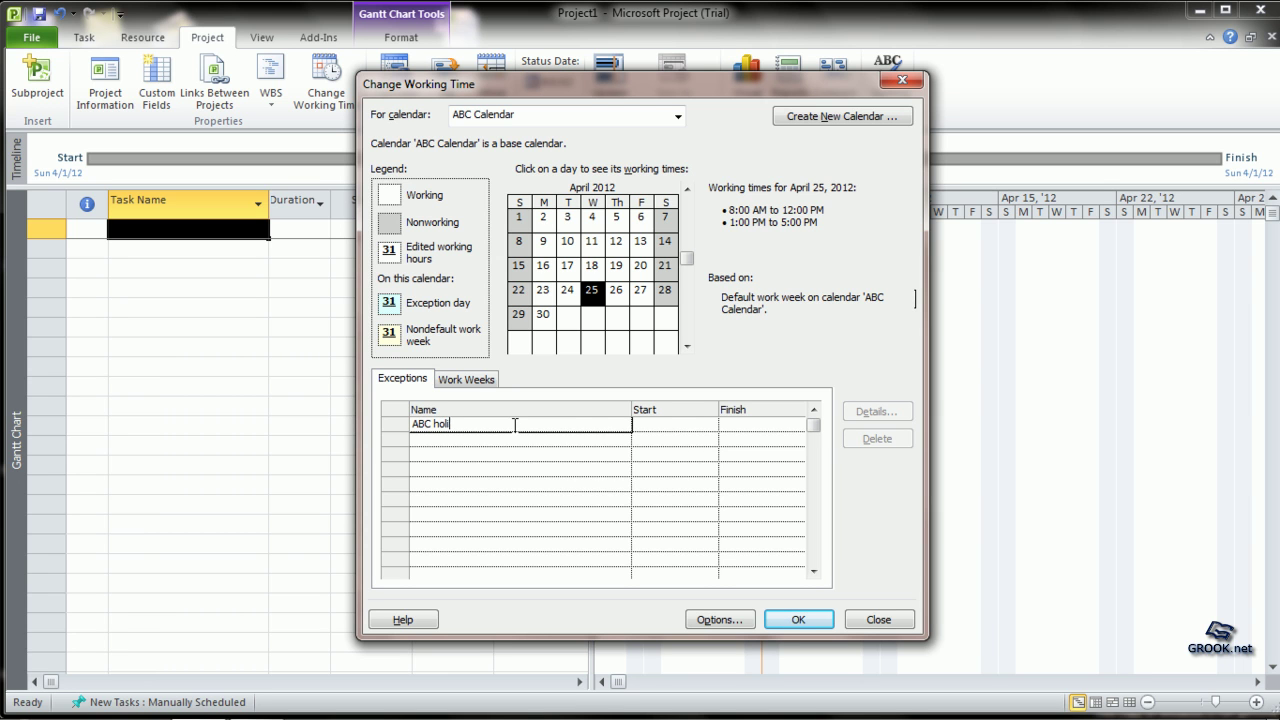
click(645, 428)
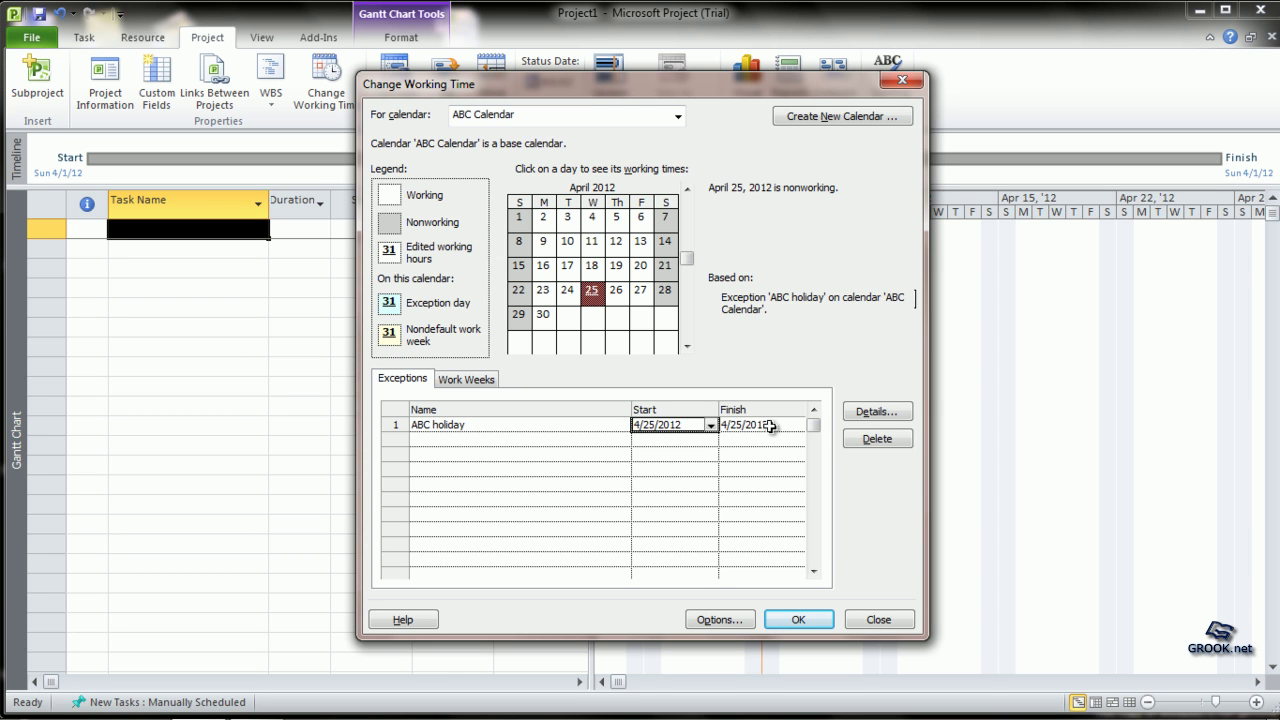
Step: Add a second calendar exception named Abc 2 Holiday starting on June 20, 2012
click(492, 444)
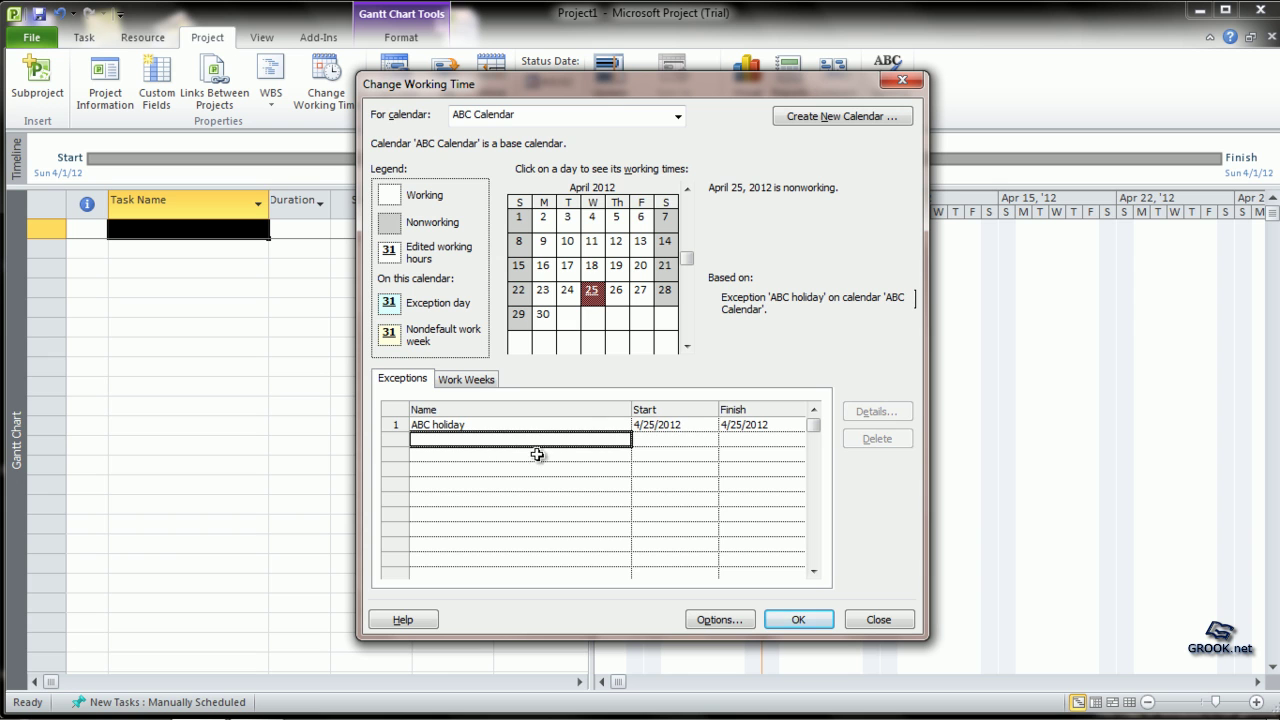
click(687, 346)
click(687, 346)
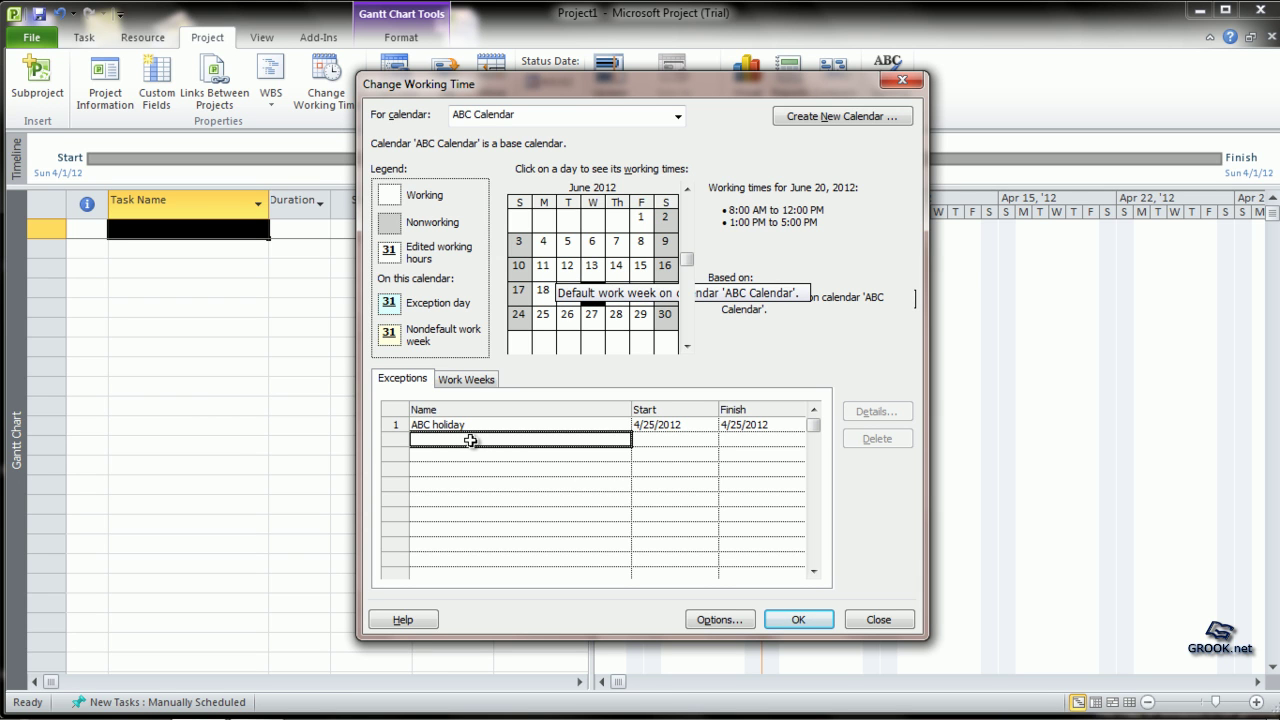
text(Abc 2 Ho)
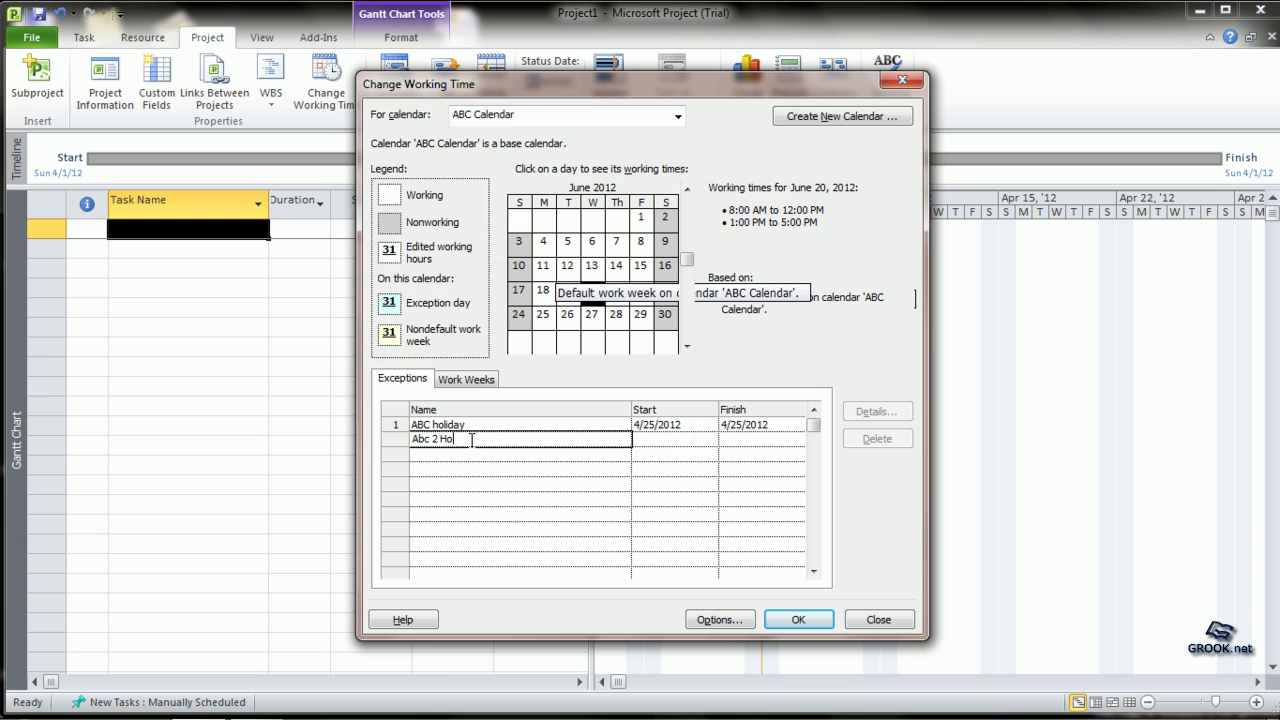
text(liday)
click(655, 454)
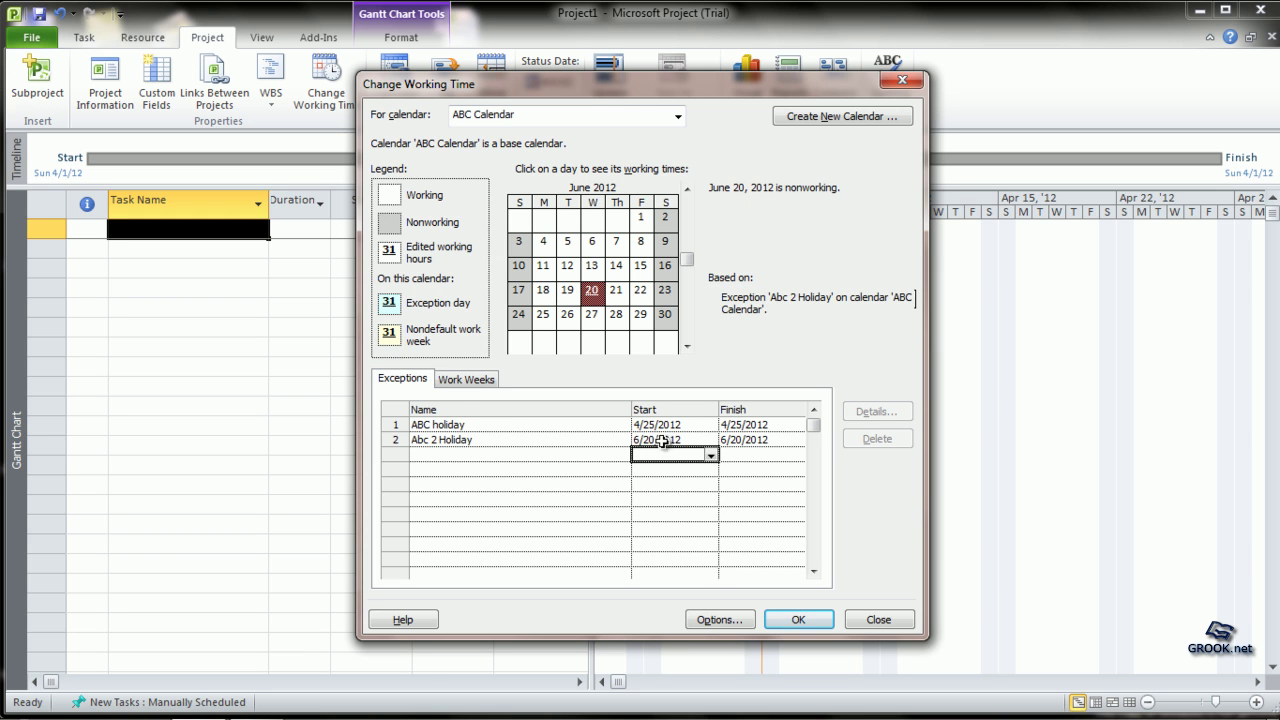
Step: Set the finish date of the Abc 2 Holiday exception to 6/22/2012
click(688, 440)
click(782, 441)
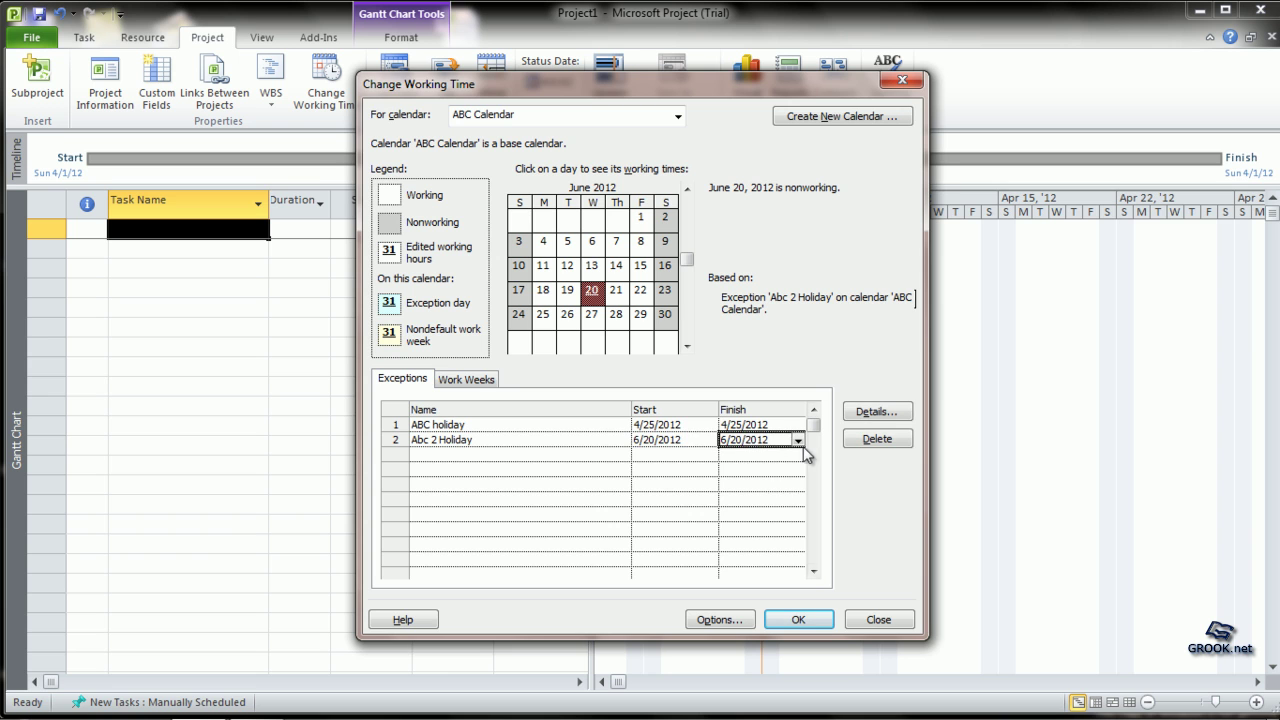
click(799, 441)
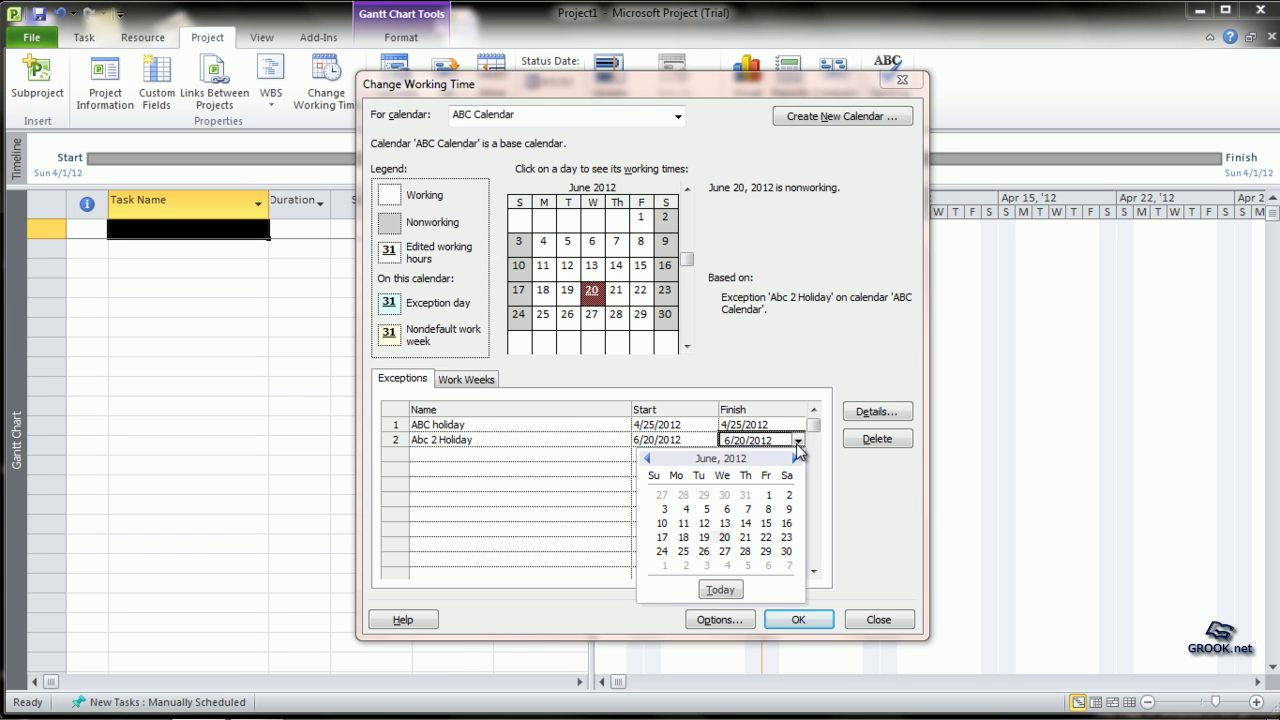
click(766, 539)
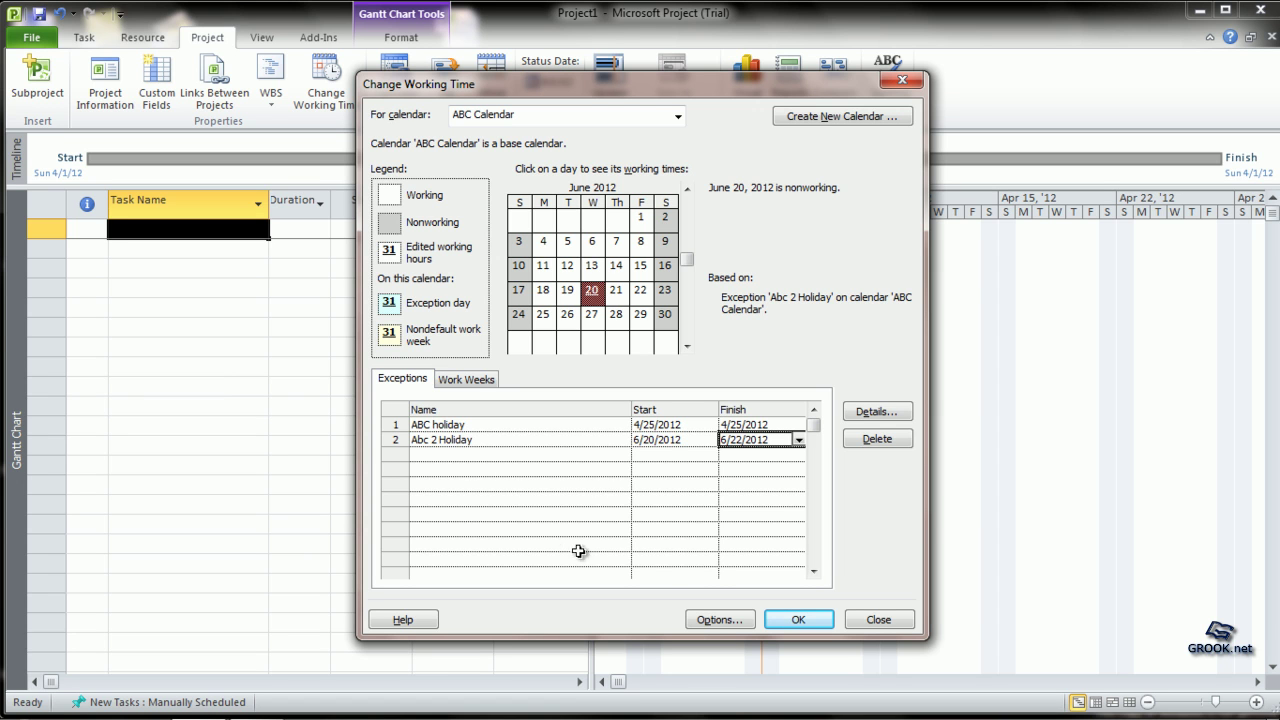
Step: Review the project's calendar and scheduling options without changing them, and save the working time changes to ABC Calendar
click(708, 622)
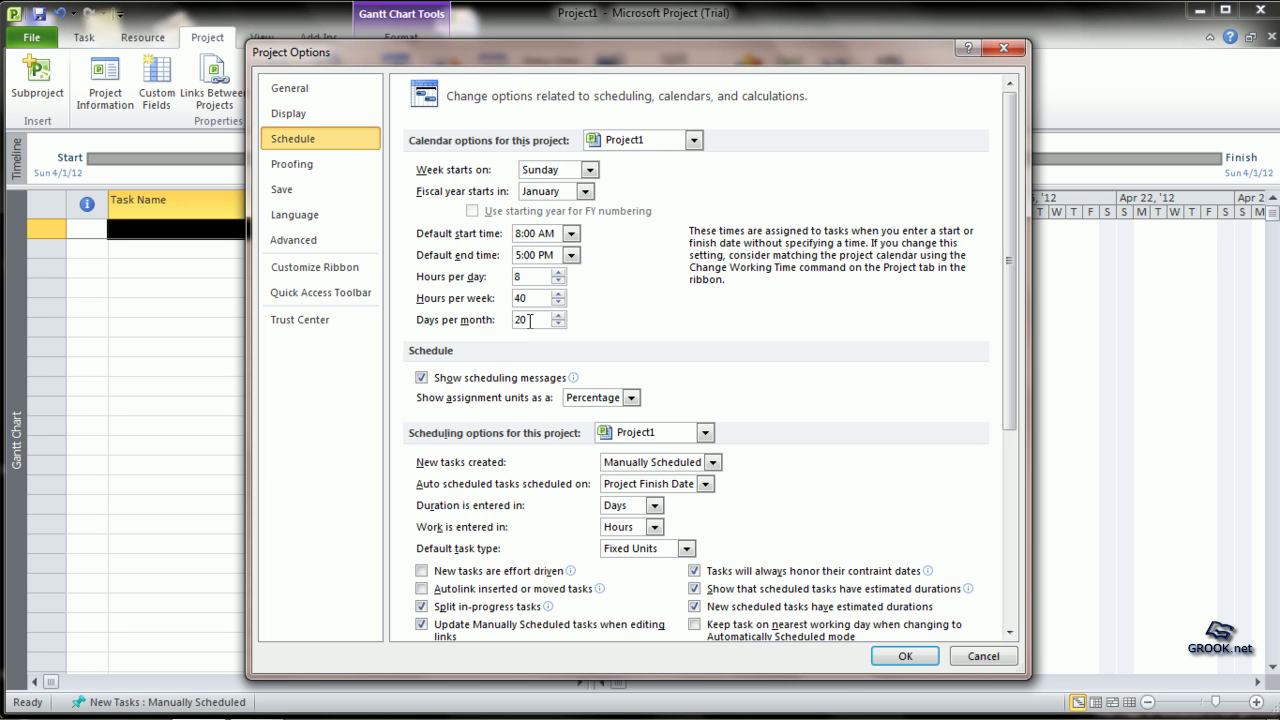
click(975, 657)
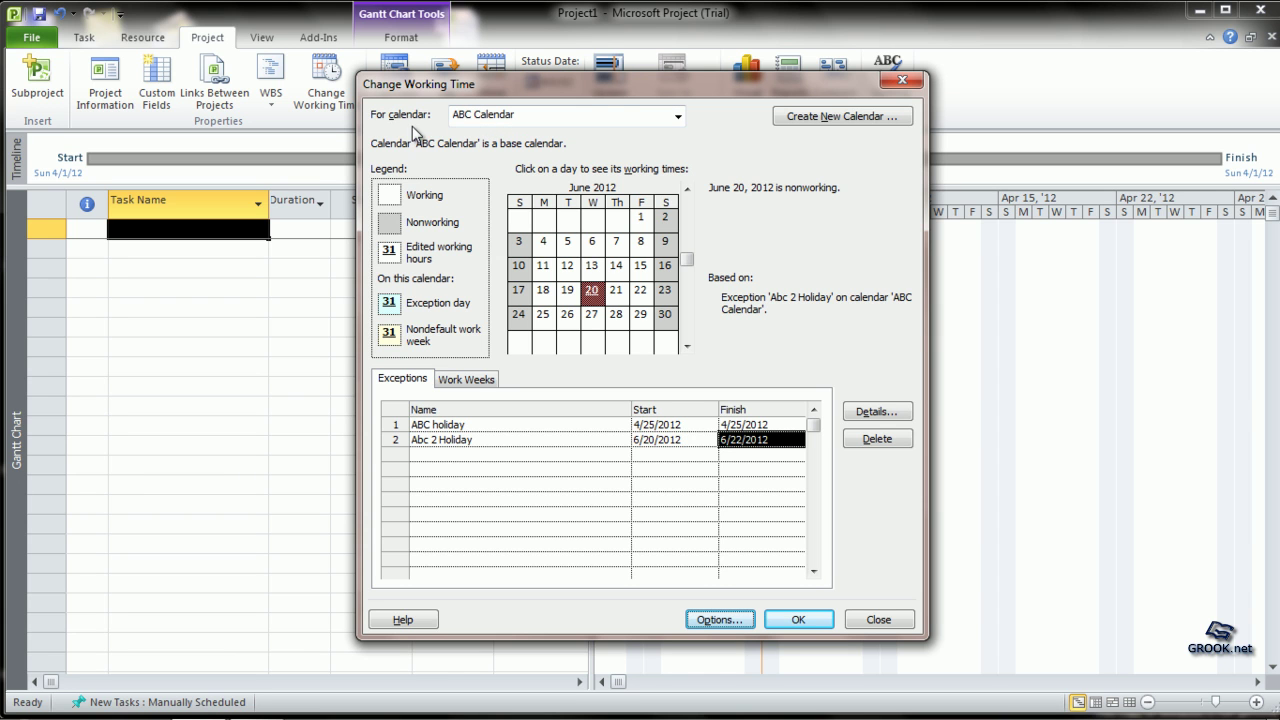
mouse_move(590, 289)
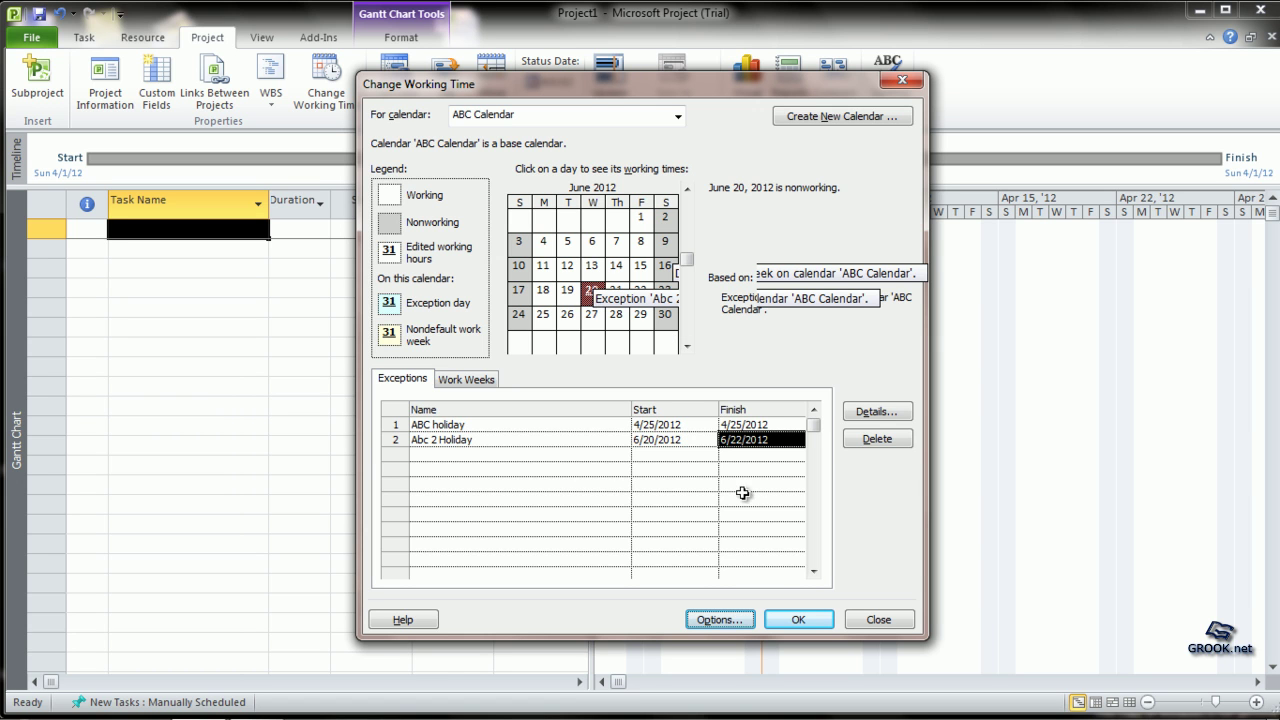
click(799, 620)
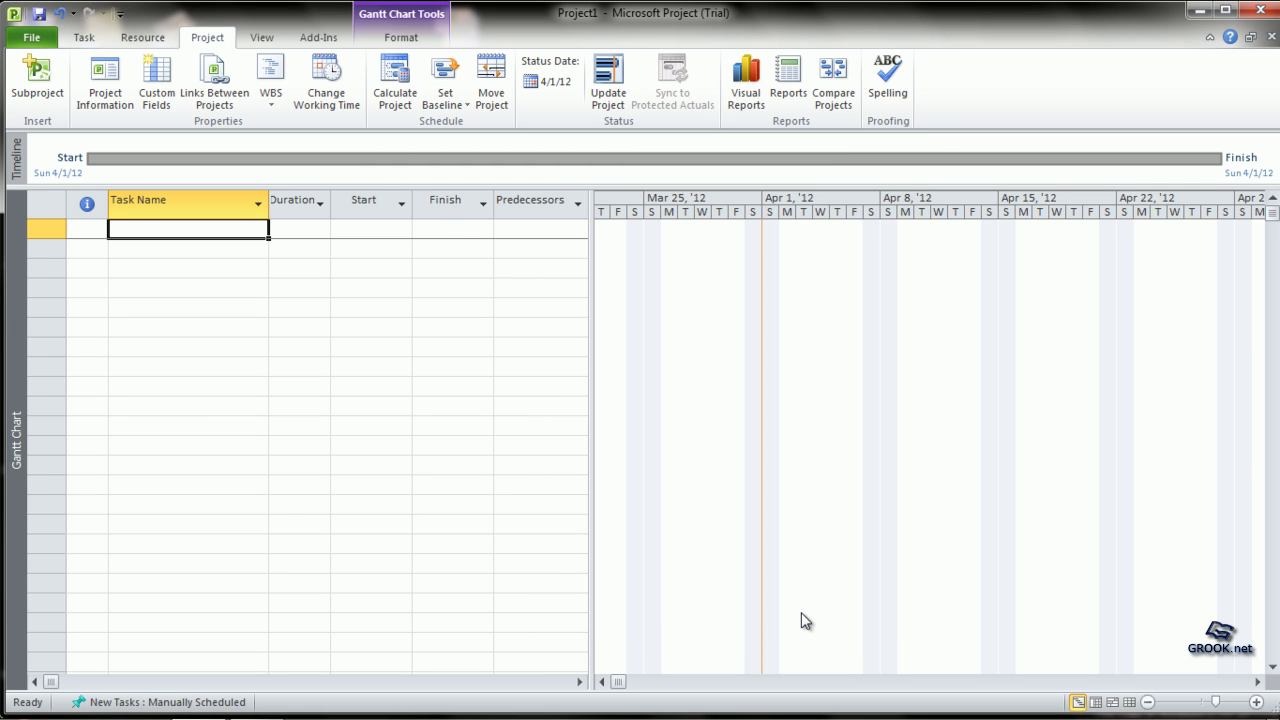